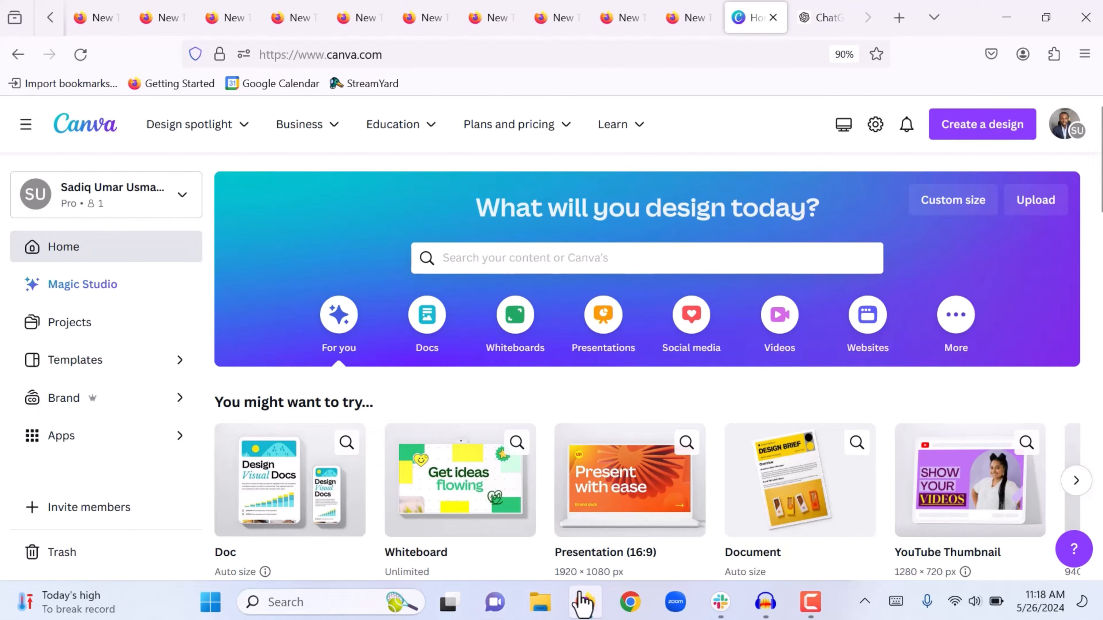
# Search Canva's templates for 'Online Portfolio' and open the Online Portfolio results
pyautogui.click(455, 251)
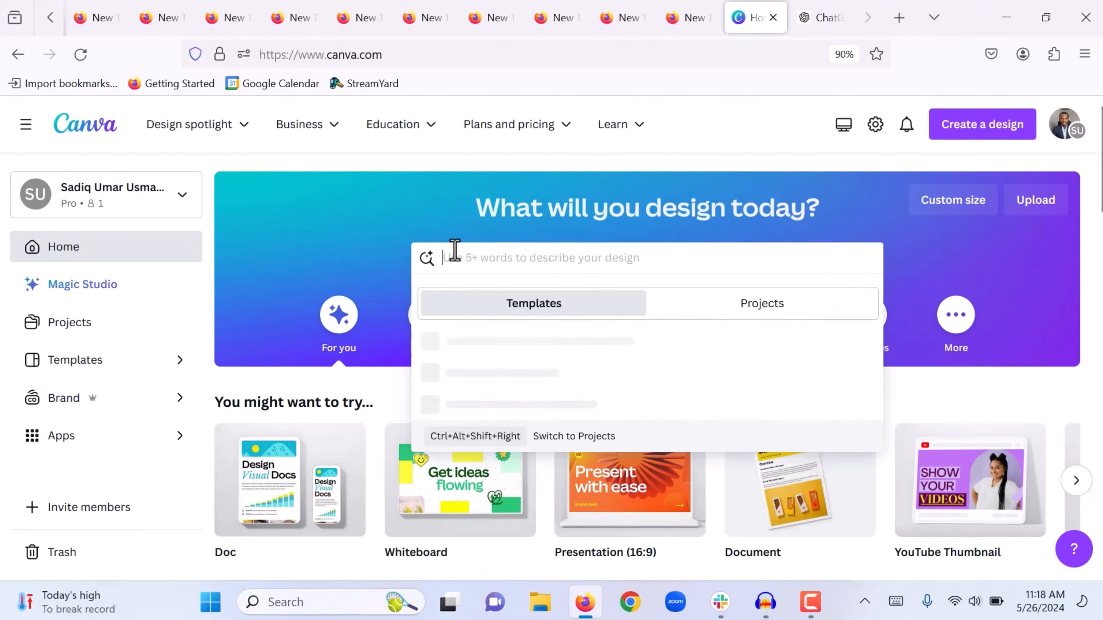
pyautogui.write('Online')
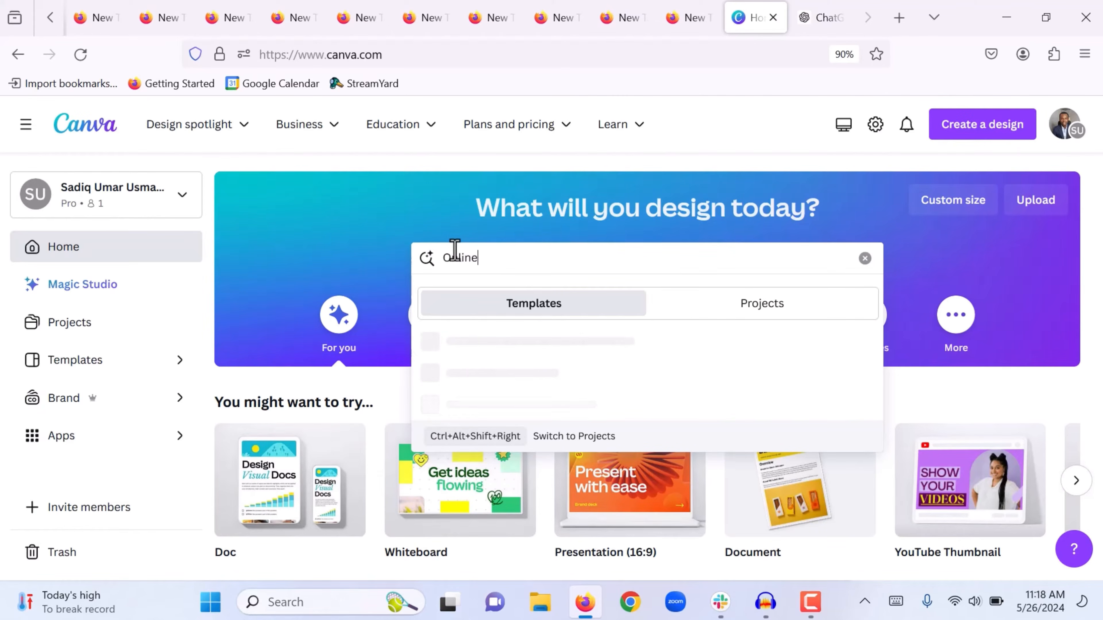
pyautogui.write(' Portfolio')
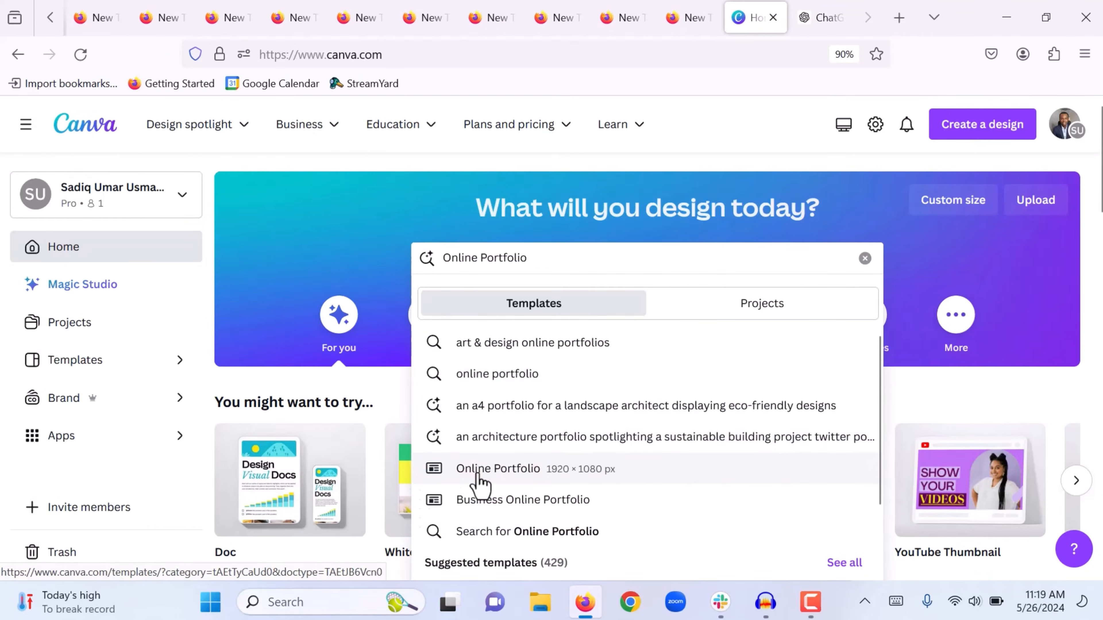
pyautogui.click(513, 480)
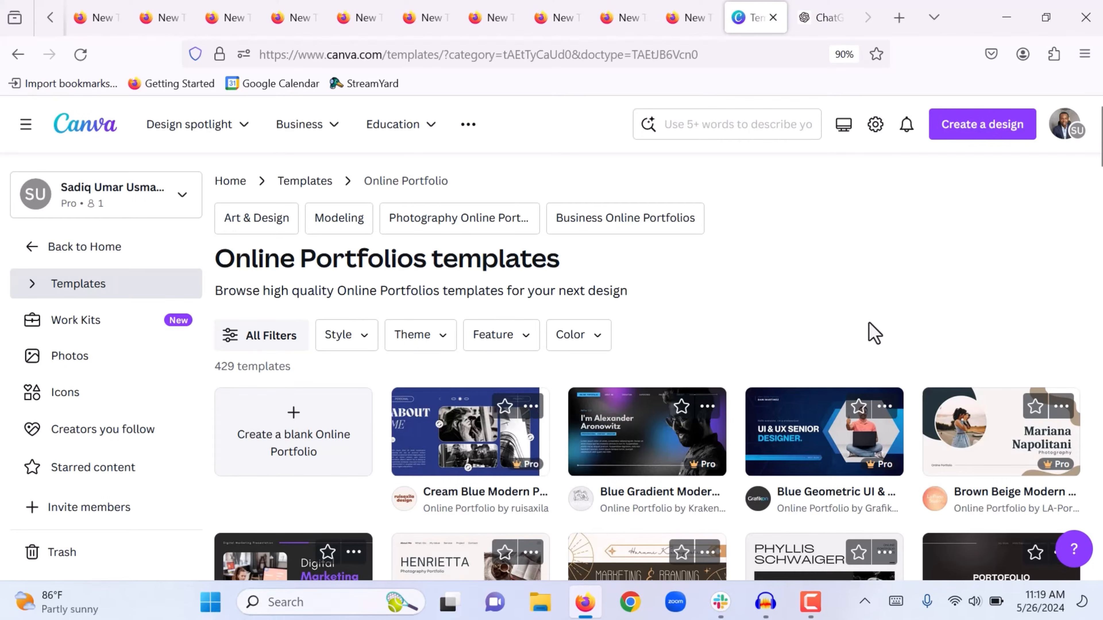
# Browse the Online Portfolio template designs, then go to the Starred designs
pyautogui.scroll(-1, 869, 332)
pyautogui.scroll(1, 869, 323)
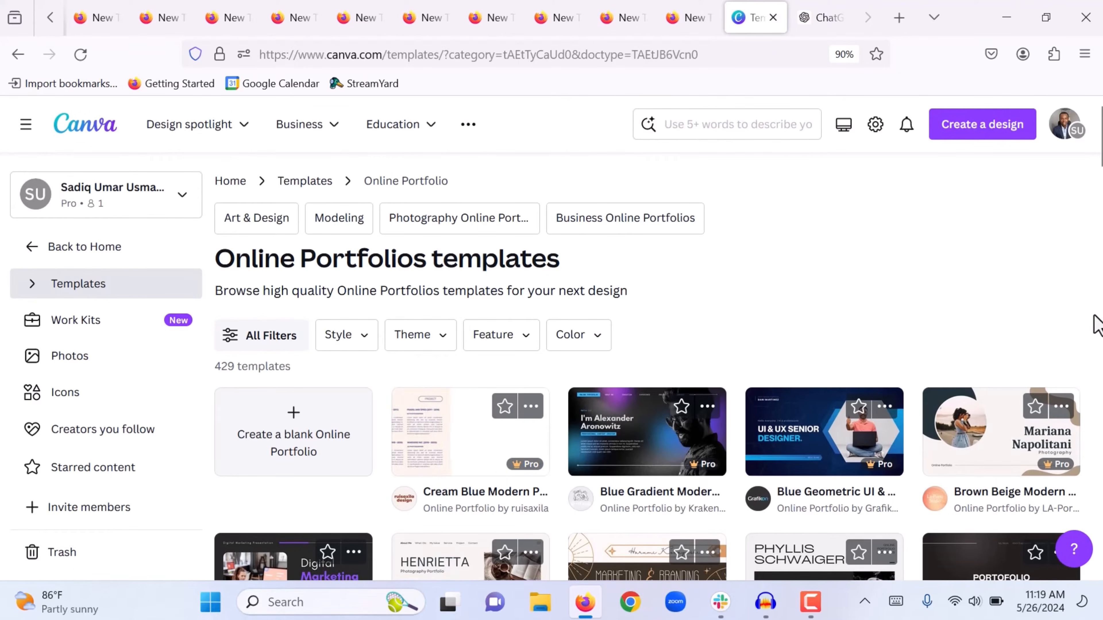
pyautogui.scroll(-1, 1098, 324)
pyautogui.scroll(-6, 1098, 323)
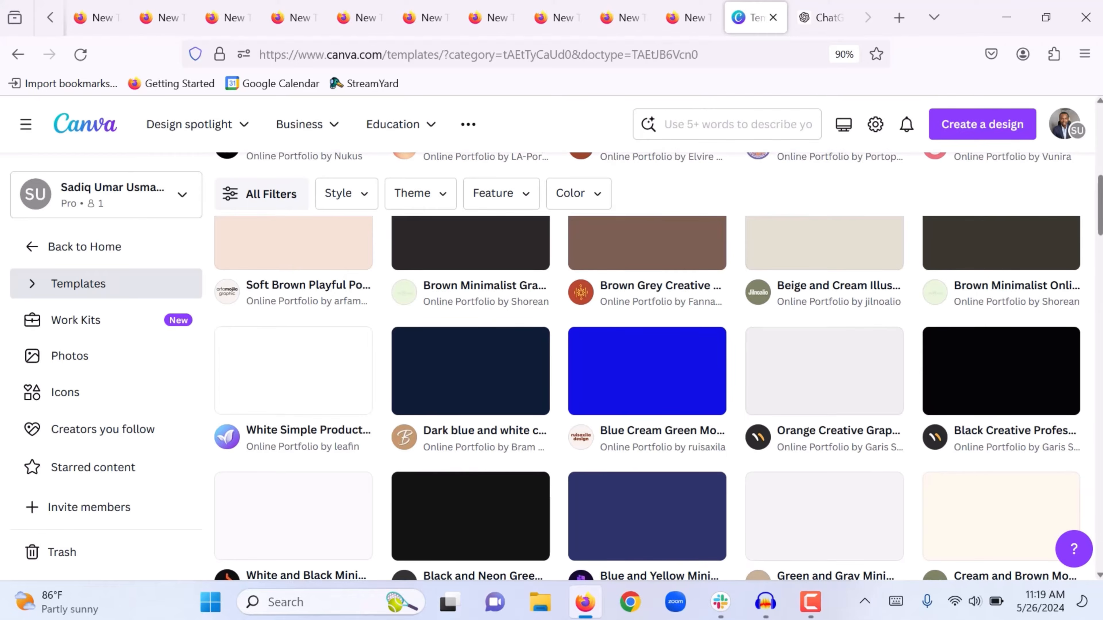
pyautogui.scroll(2, 1097, 324)
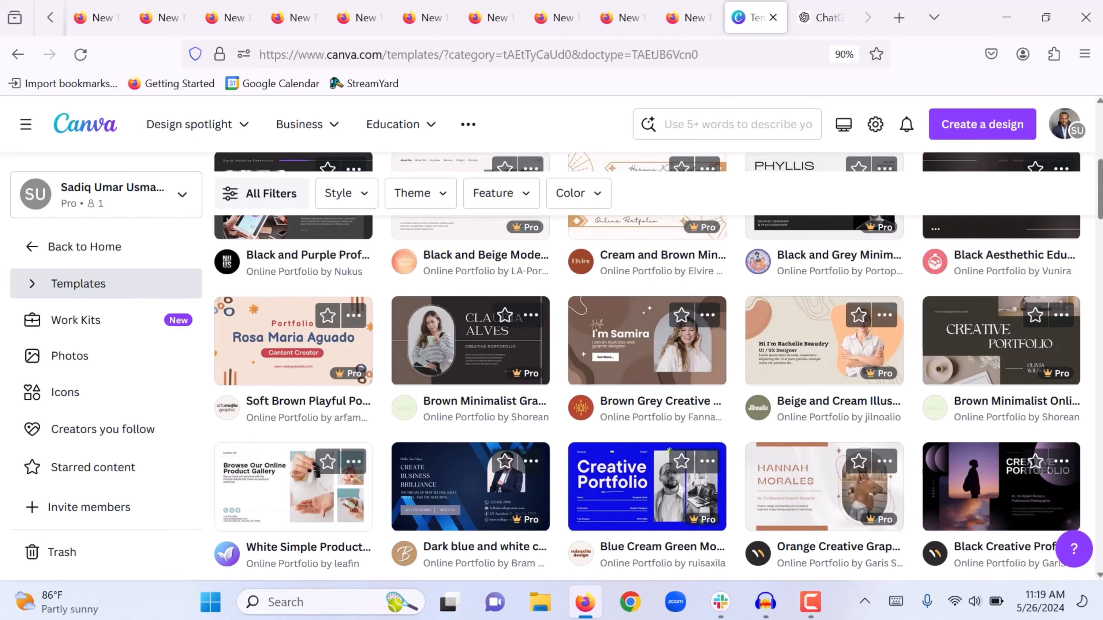
pyautogui.scroll(-5, 658, 367)
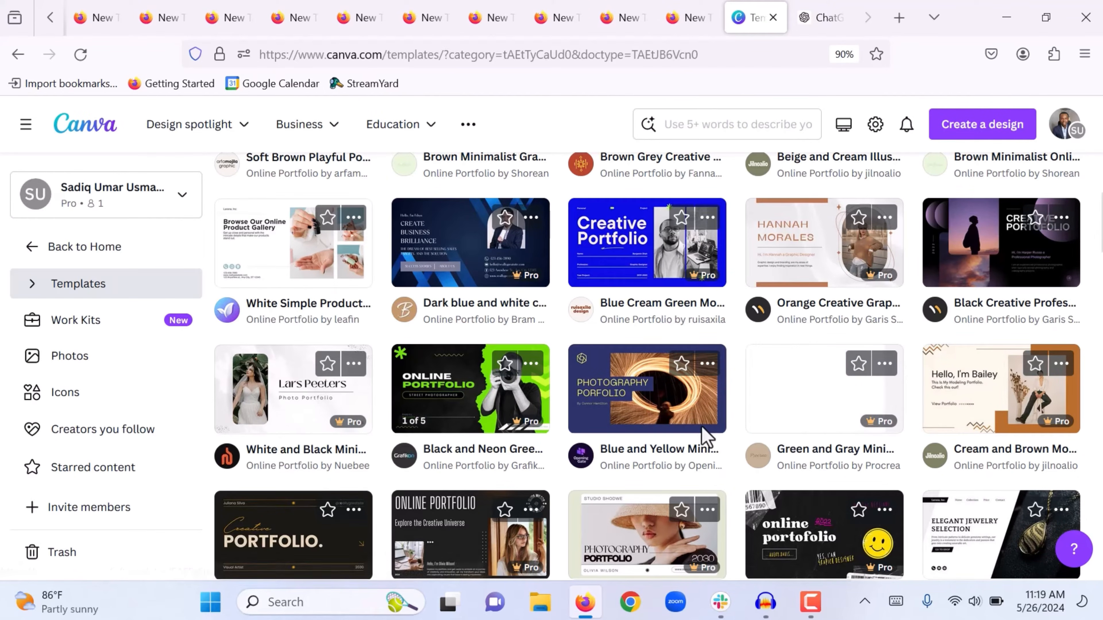
pyautogui.click(87, 473)
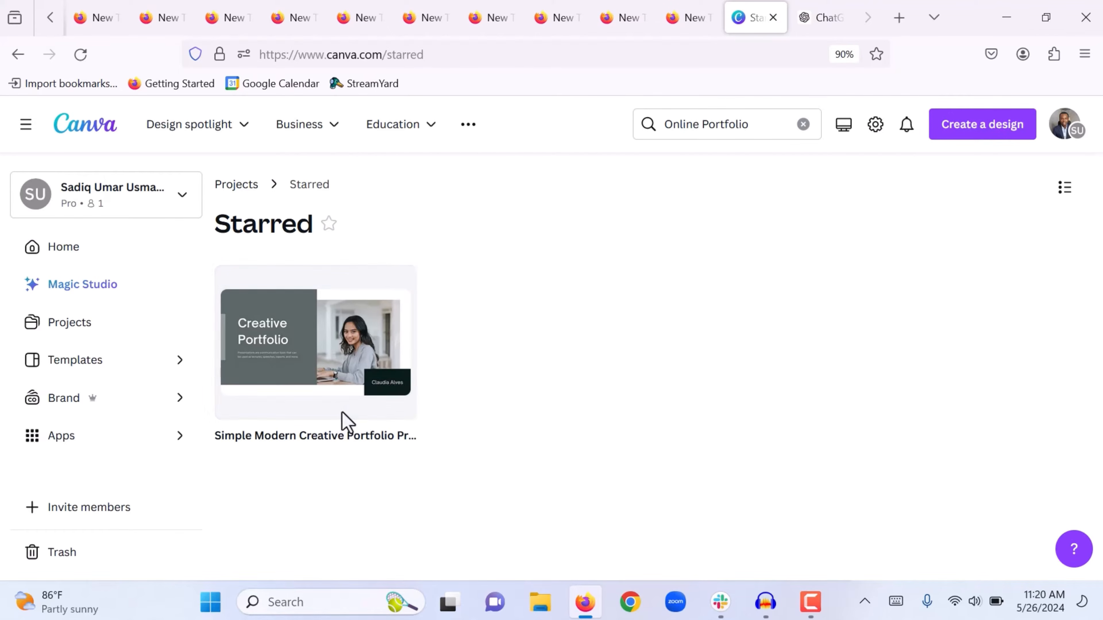
# Preview the starred Simple Modern Creative Portfolio Presentation and start a new design from it
pyautogui.click(297, 338)
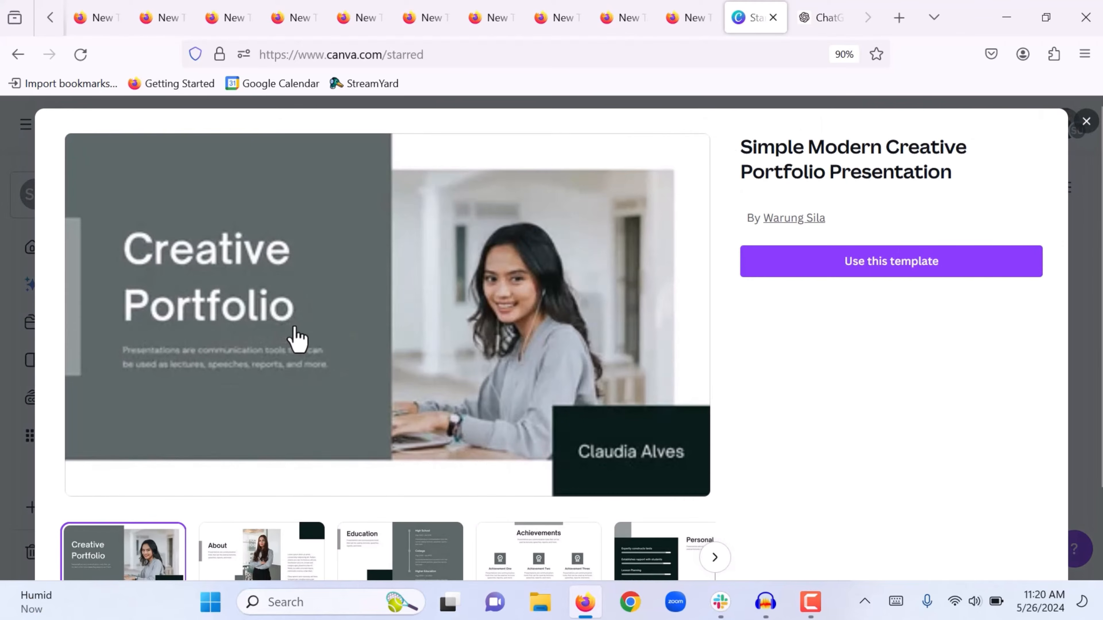
pyautogui.click(817, 261)
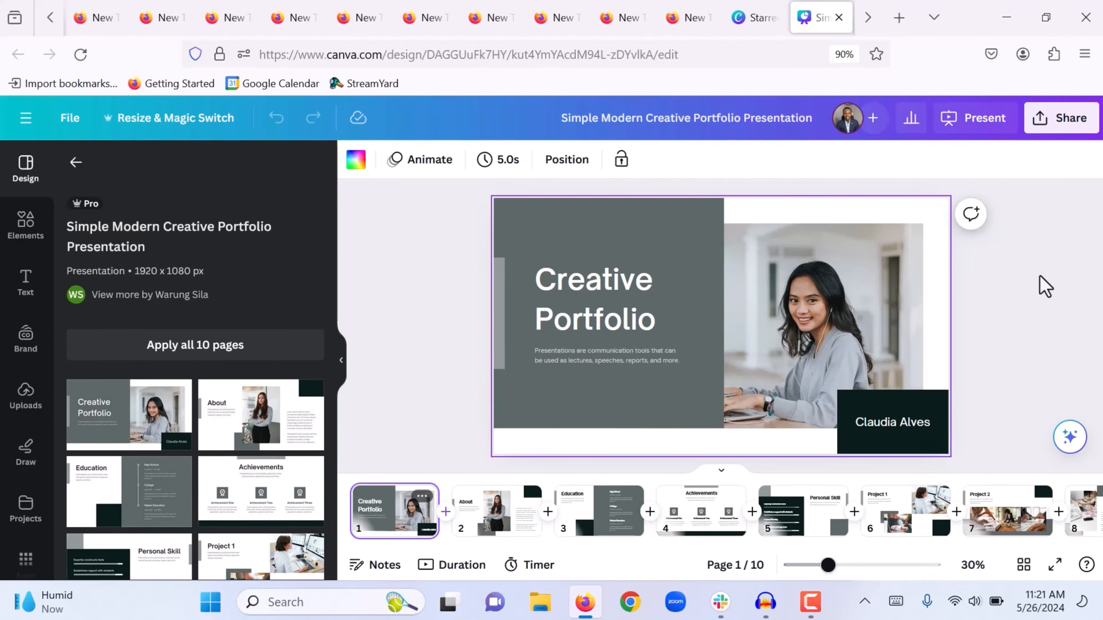
# Retitle the cover slide 'Virtual Assistant', fixing the typo, and make it bold
pyautogui.click(589, 290)
pyautogui.click(589, 289)
pyautogui.write('Virtau')
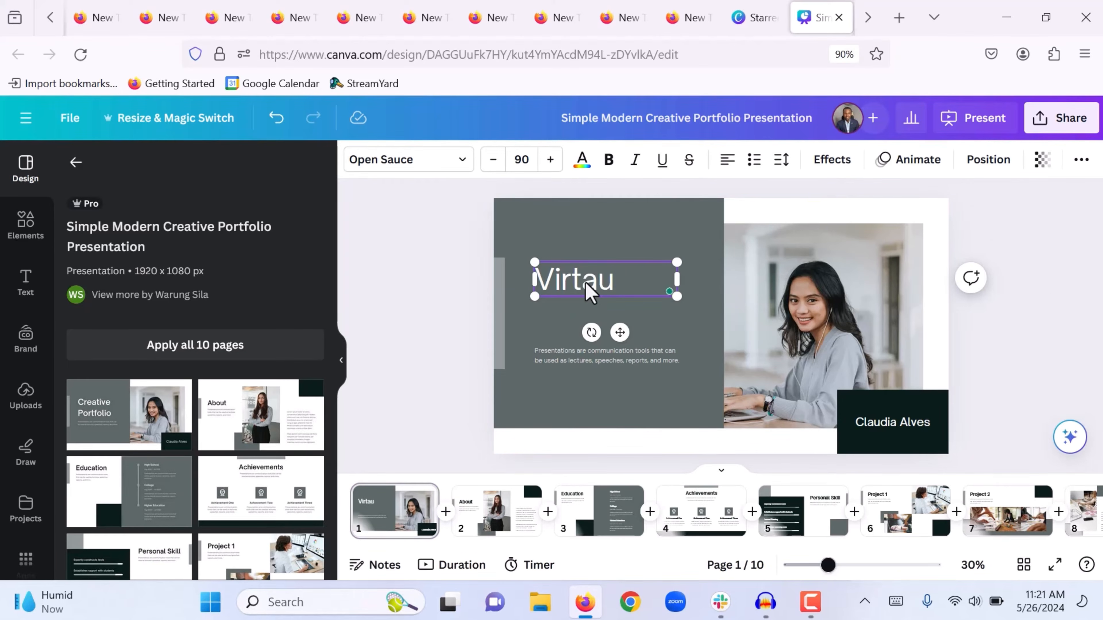
pyautogui.write('l Assistant')
pyautogui.moveTo(577, 283)
pyautogui.click(589, 313)
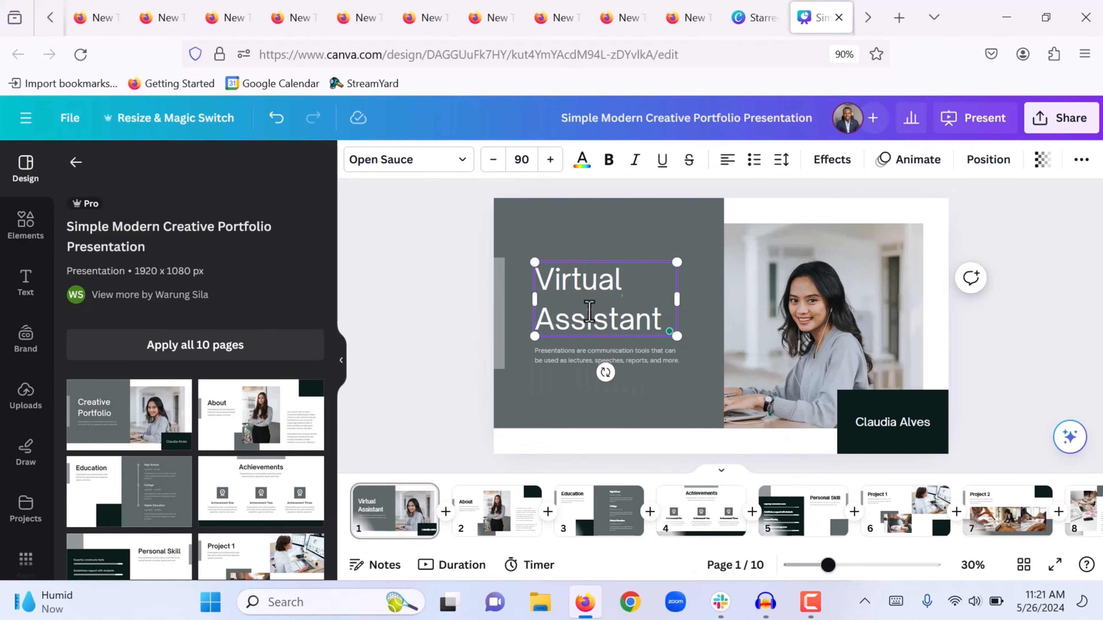
pyautogui.hotkey('ctrl', 'a')
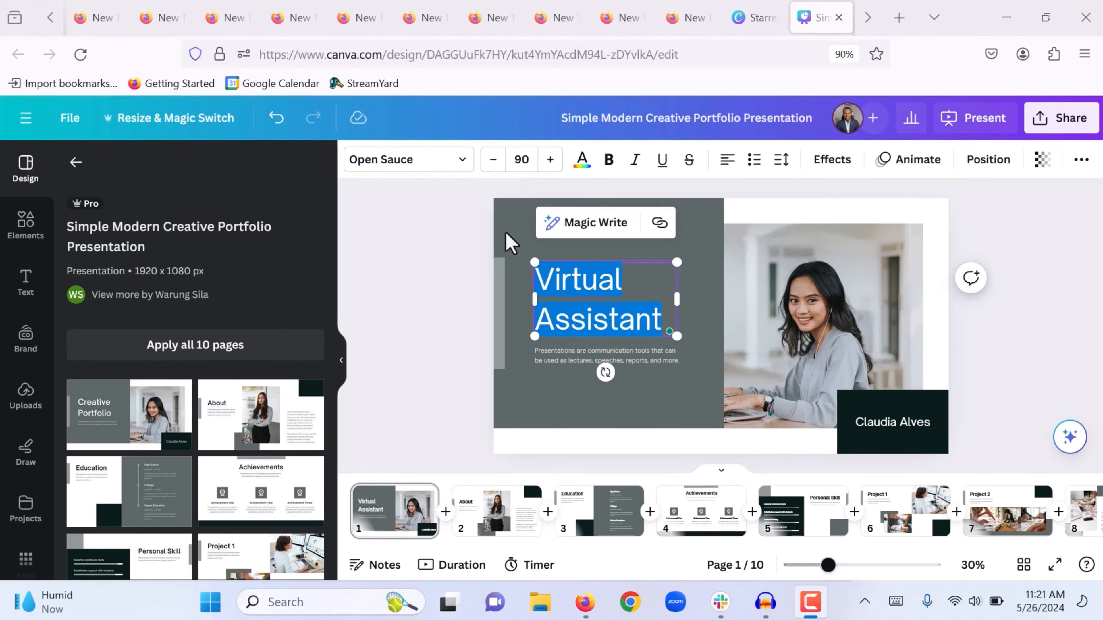
pyautogui.press('Escape')
pyautogui.click(619, 167)
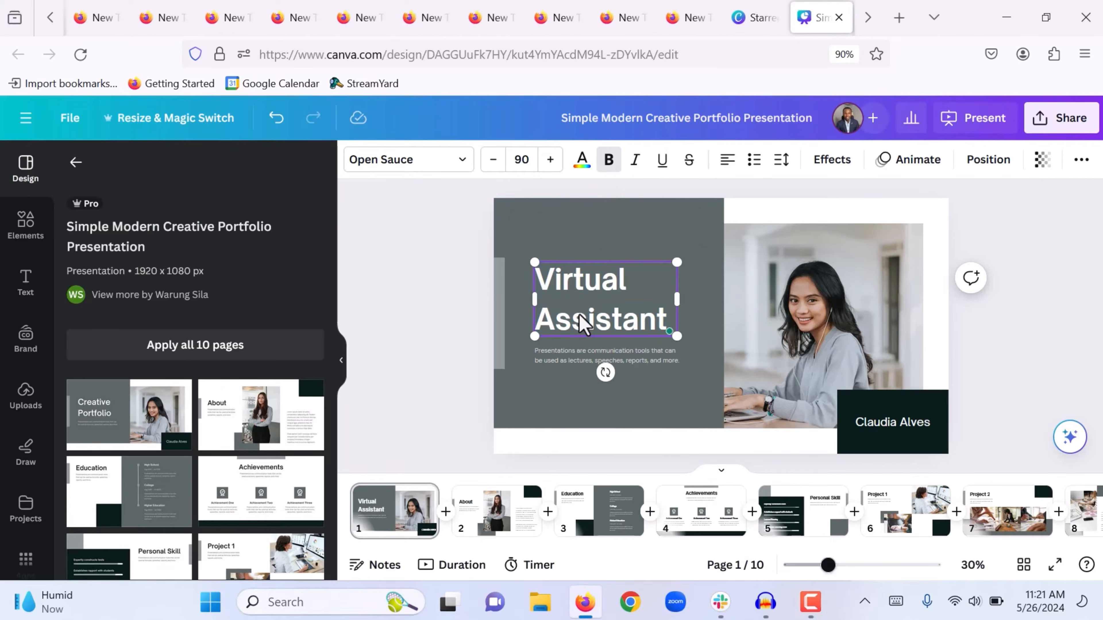
# Replace the description with an introduction offering administrative support to clients globally
pyautogui.click(572, 363)
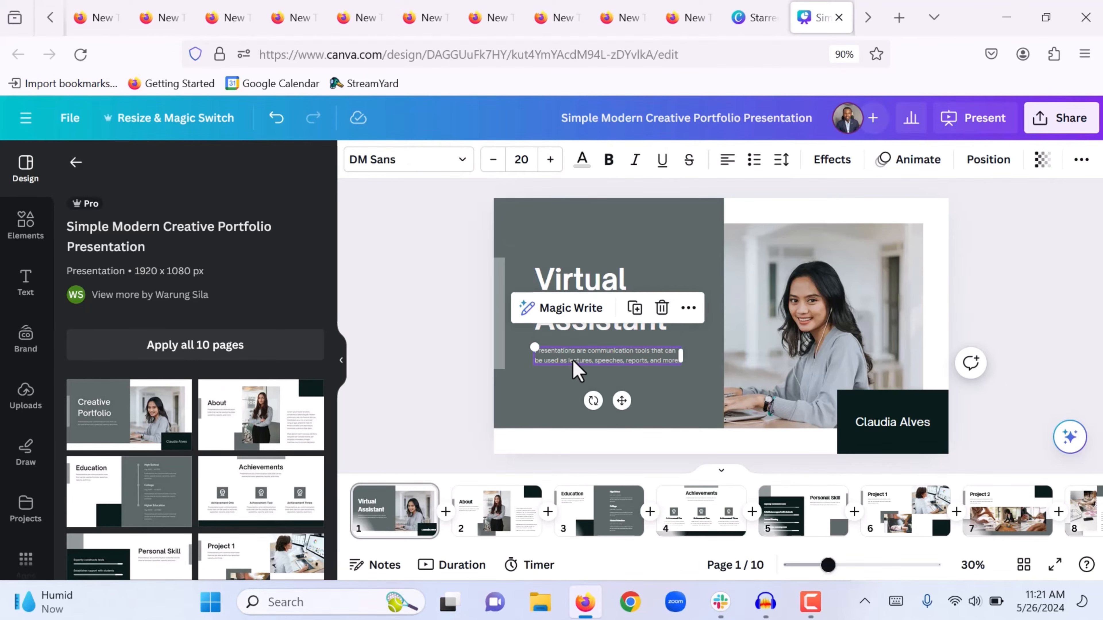
pyautogui.click(572, 363)
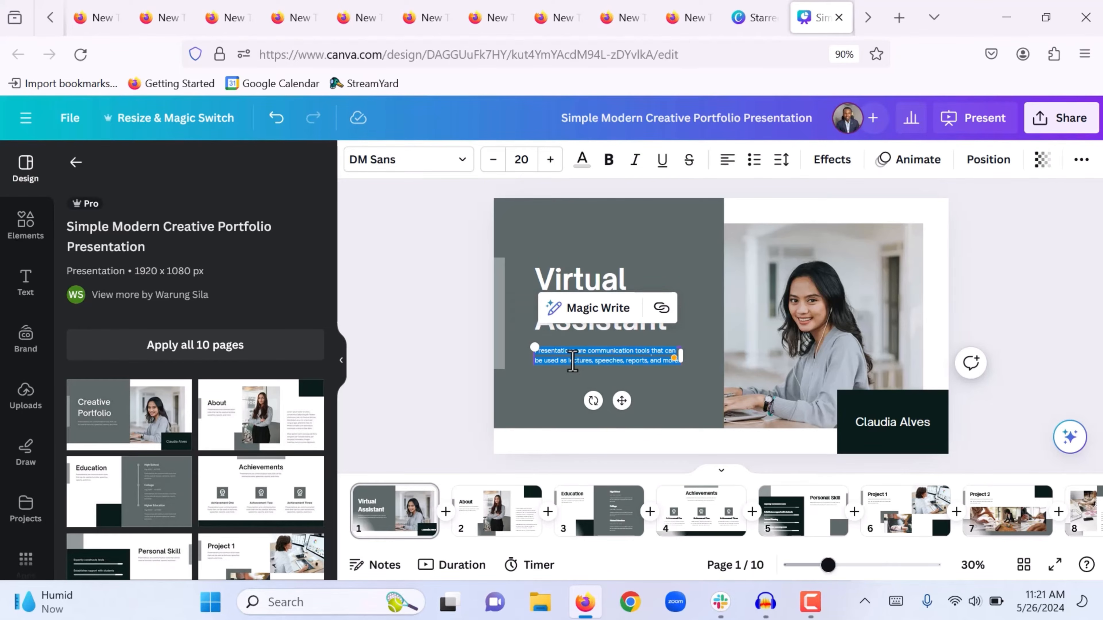
pyautogui.write('I am an experience')
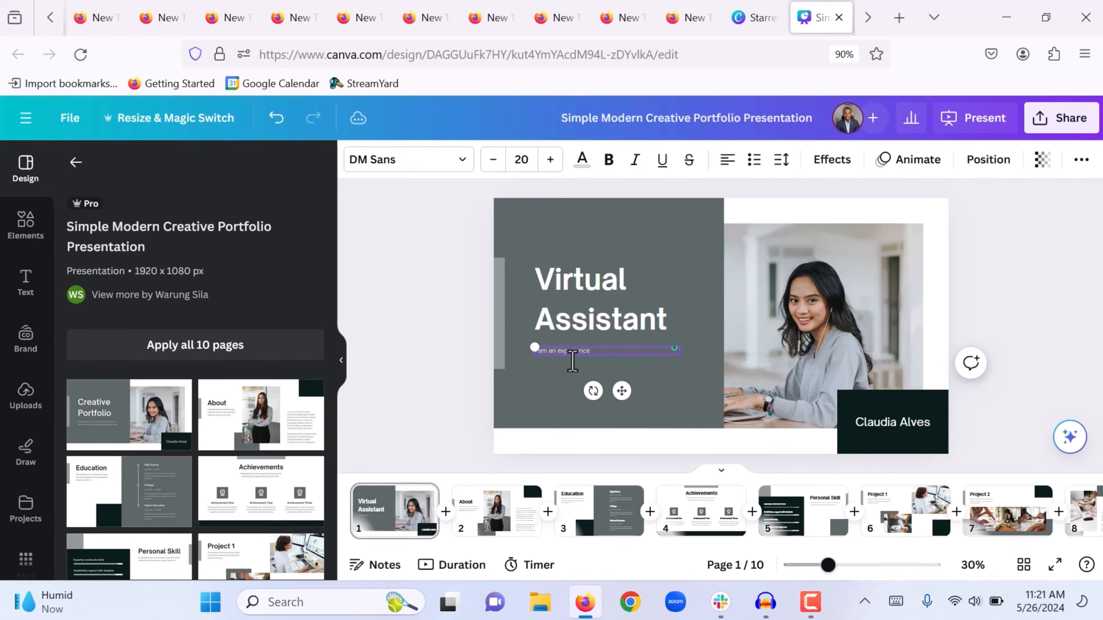
pyautogui.write('d virtual assistant offering administrative')
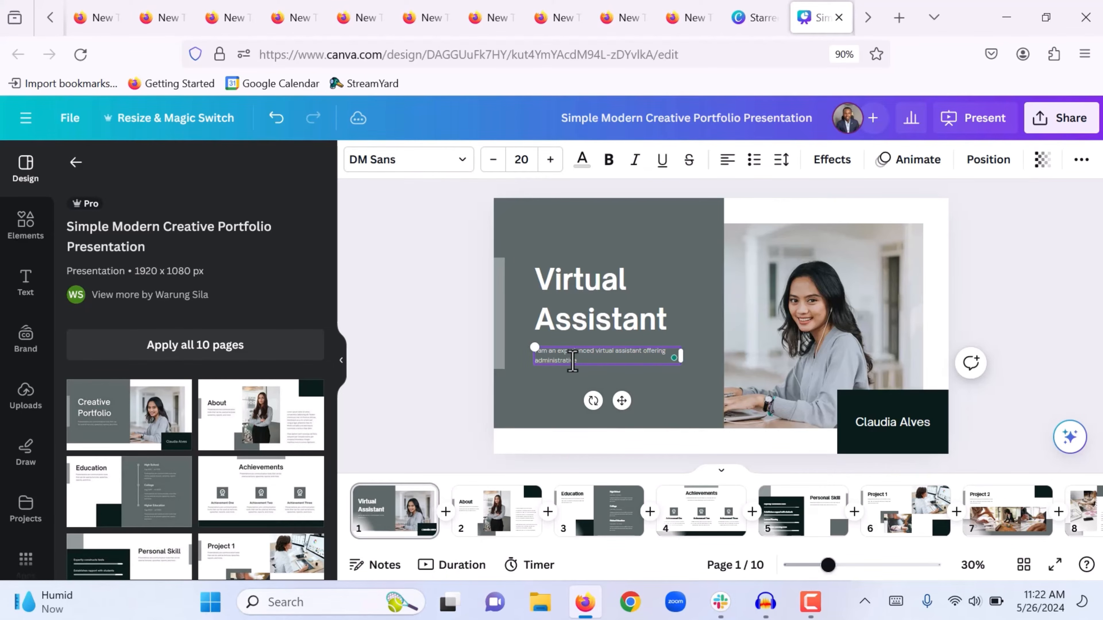
pyautogui.write(' support to client globally.')
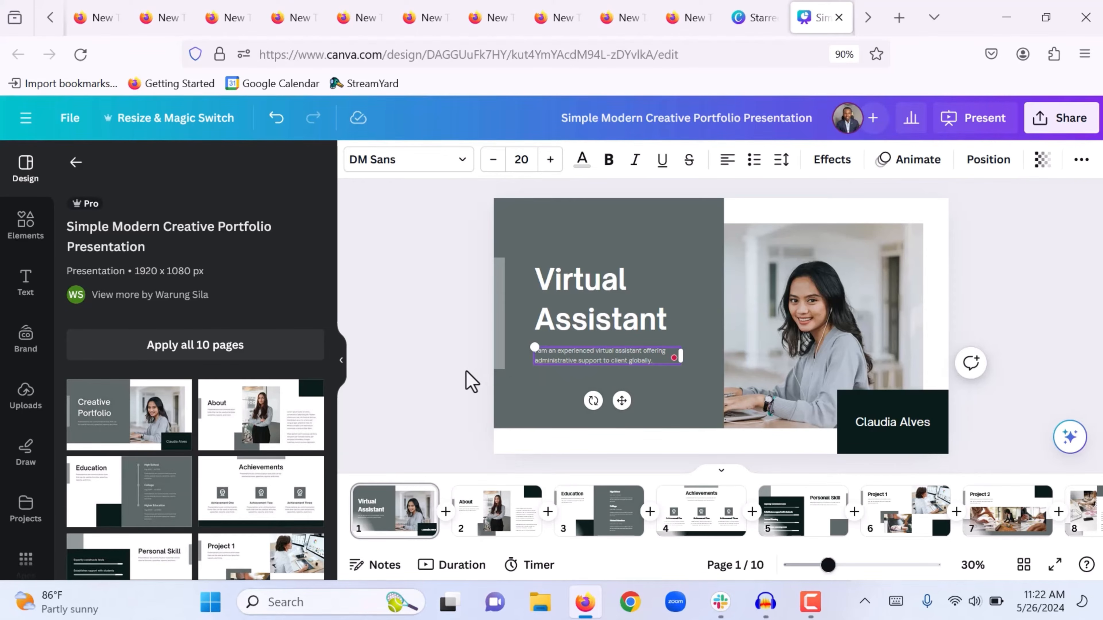
pyautogui.click(467, 379)
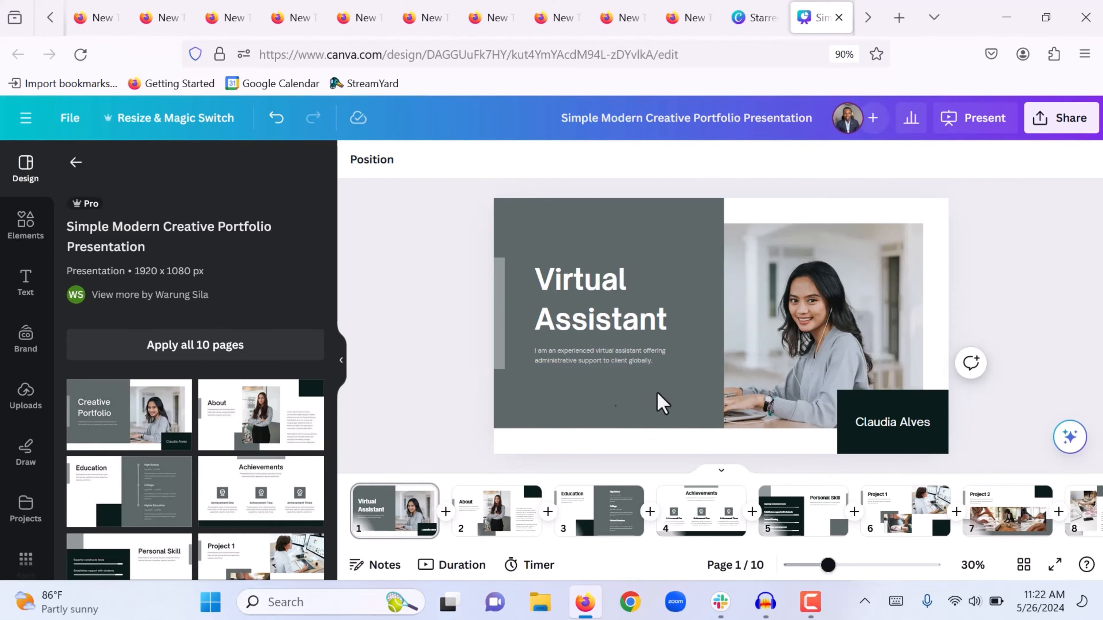
# Replace the template's sample name in the dark block with the owner's name
pyautogui.doubleClick(910, 422)
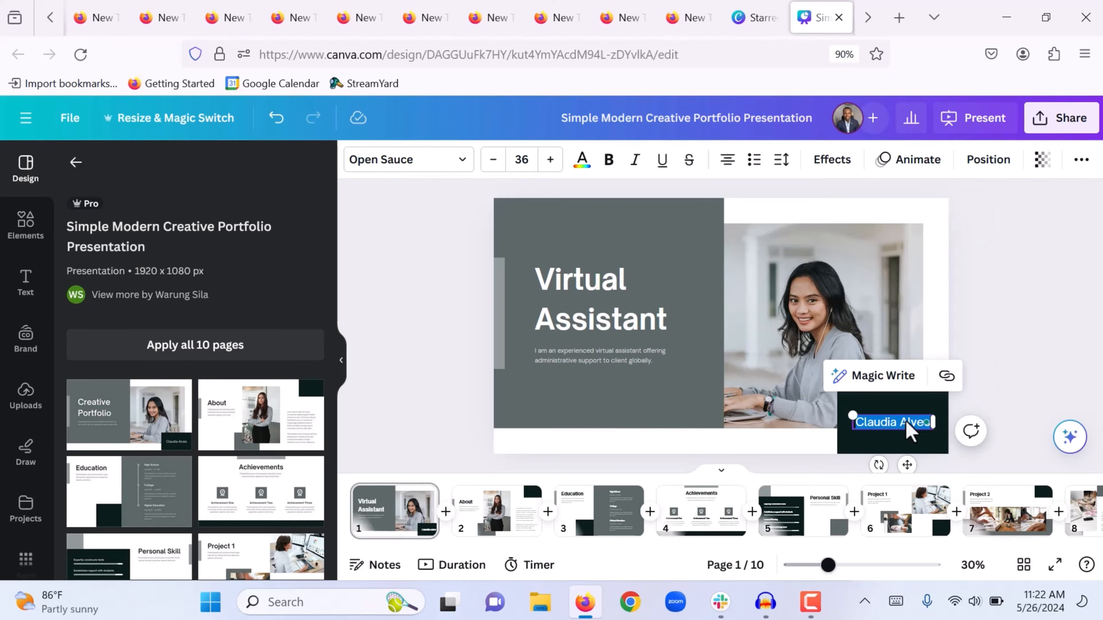
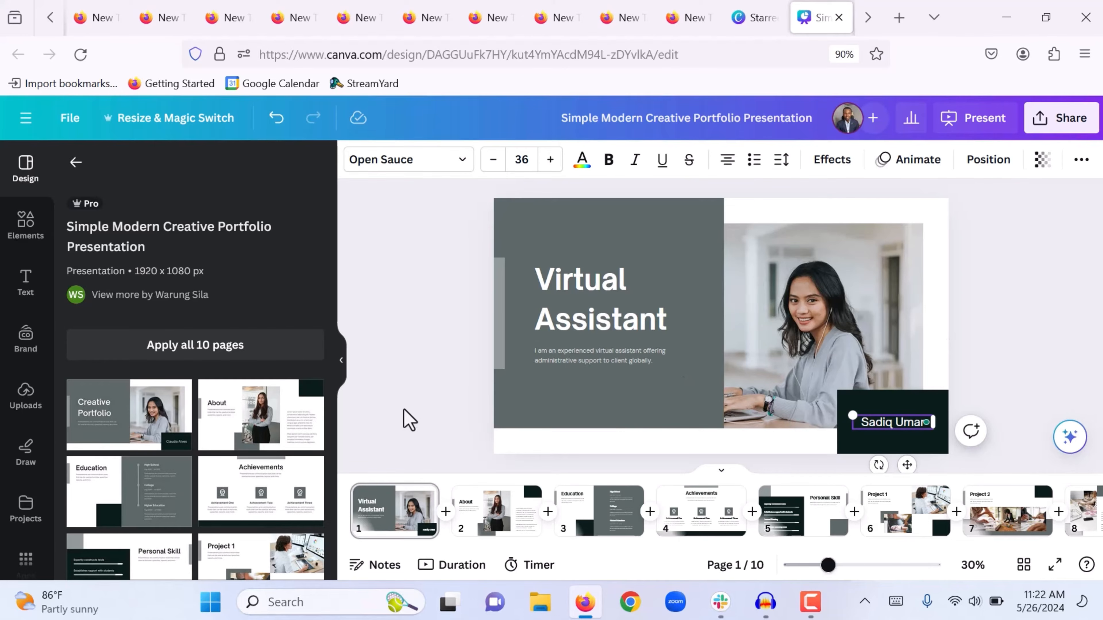
pyautogui.click(399, 418)
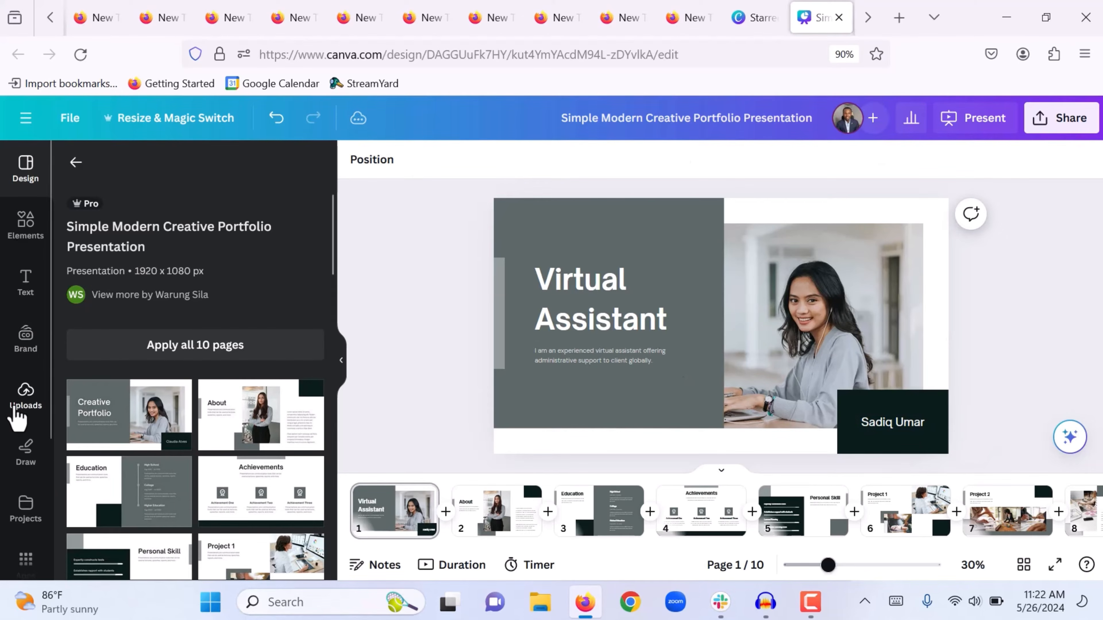
# Upload the owner's portrait photo from the Downloads folder to Canva's Uploads
pyautogui.click(17, 416)
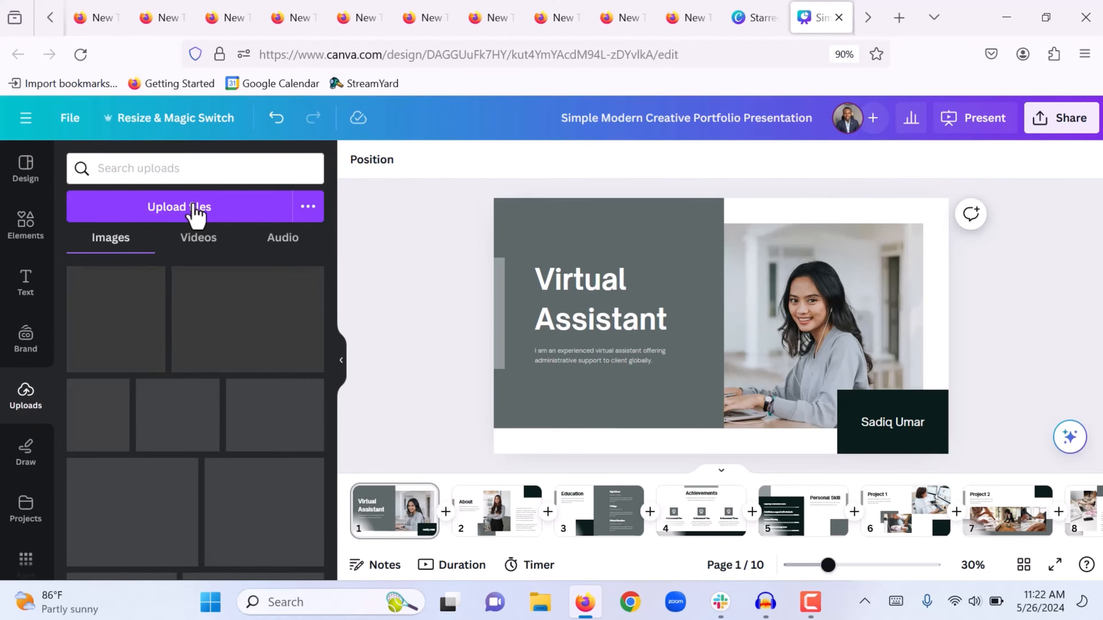
pyautogui.click(196, 213)
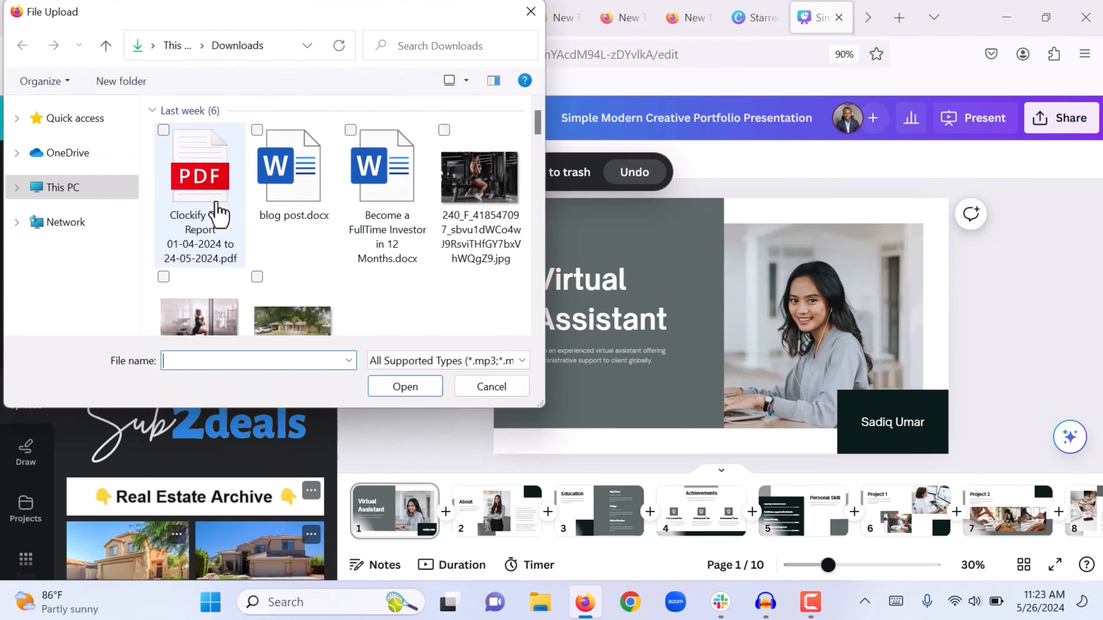
pyautogui.scroll(-5, 338, 217)
pyautogui.click(386, 304)
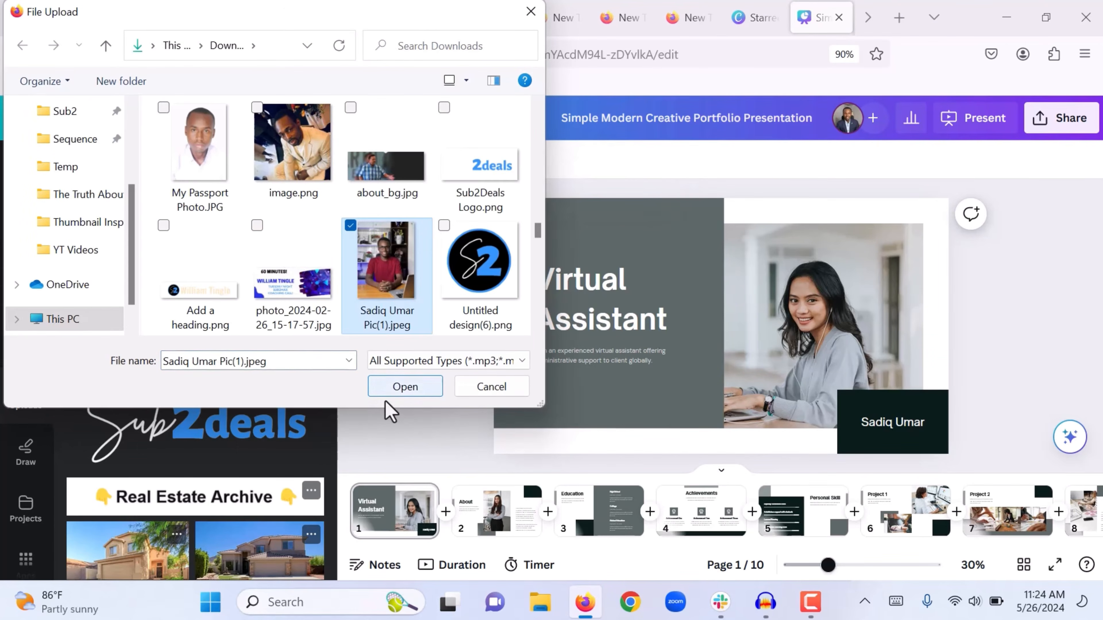
pyautogui.click(401, 388)
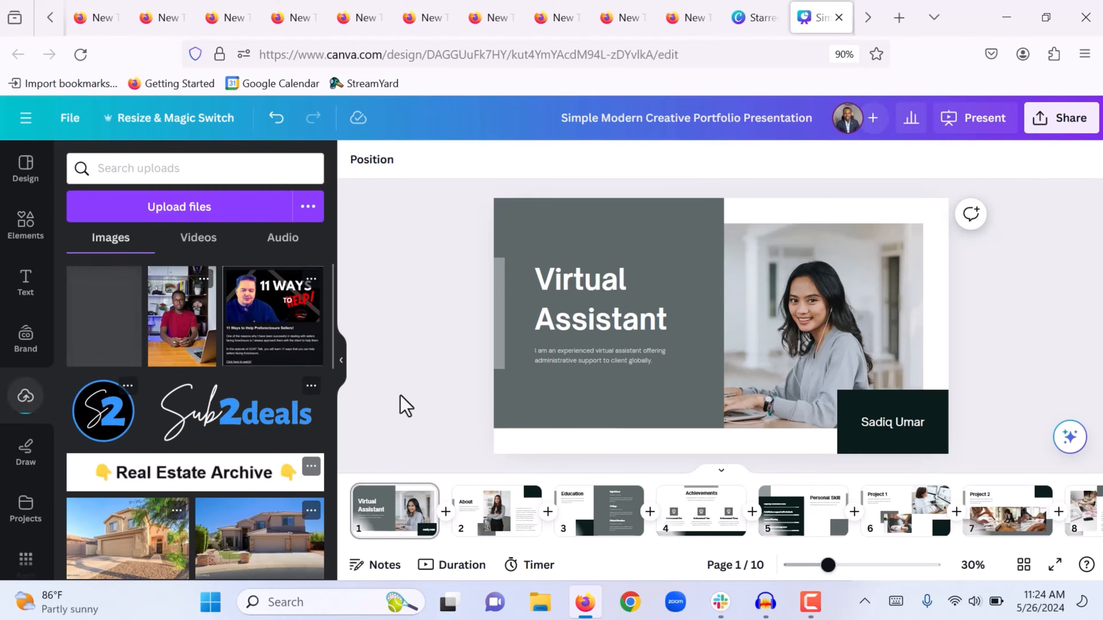
# Place the uploaded portrait over the woman's photo frame and resize it to fill it
pyautogui.click(187, 330)
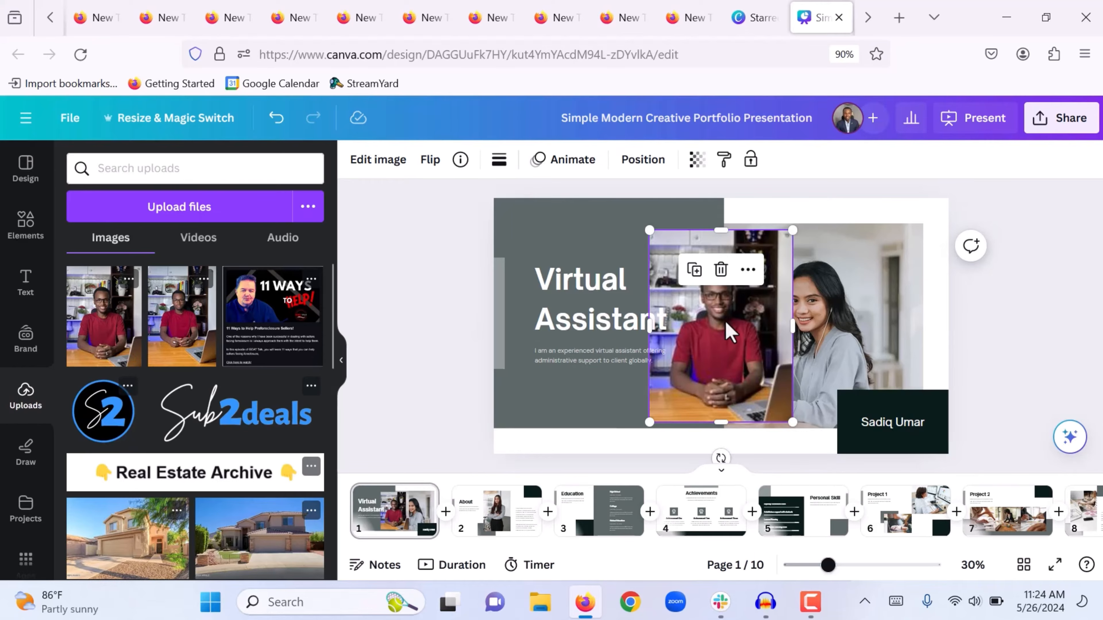
pyautogui.moveTo(760, 332); pyautogui.dragTo(829, 315)
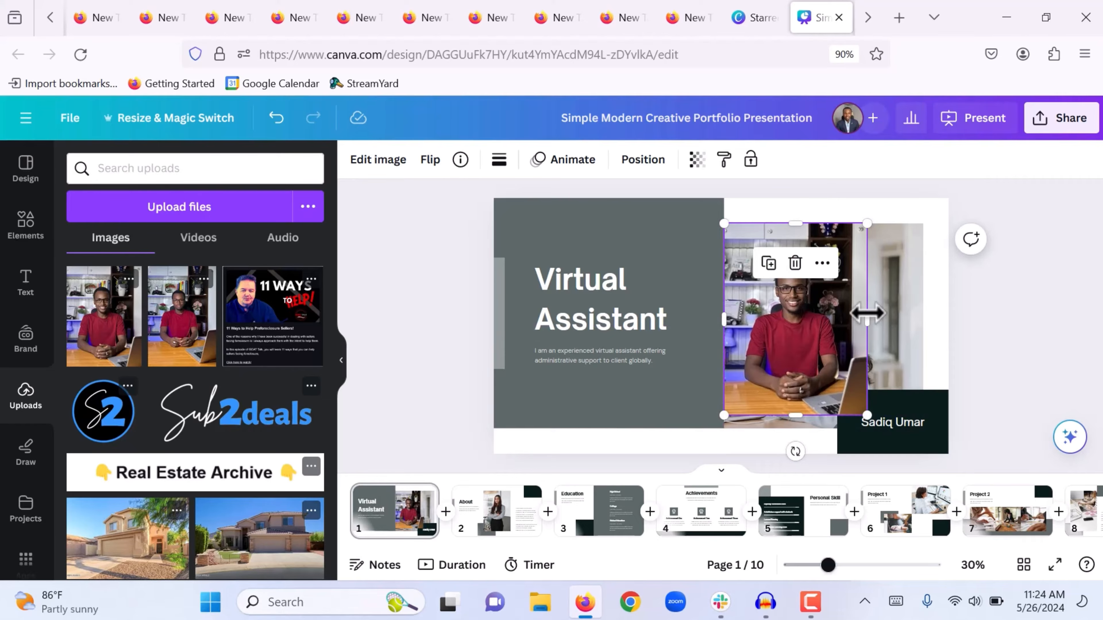
pyautogui.moveTo(867, 313); pyautogui.dragTo(920, 321)
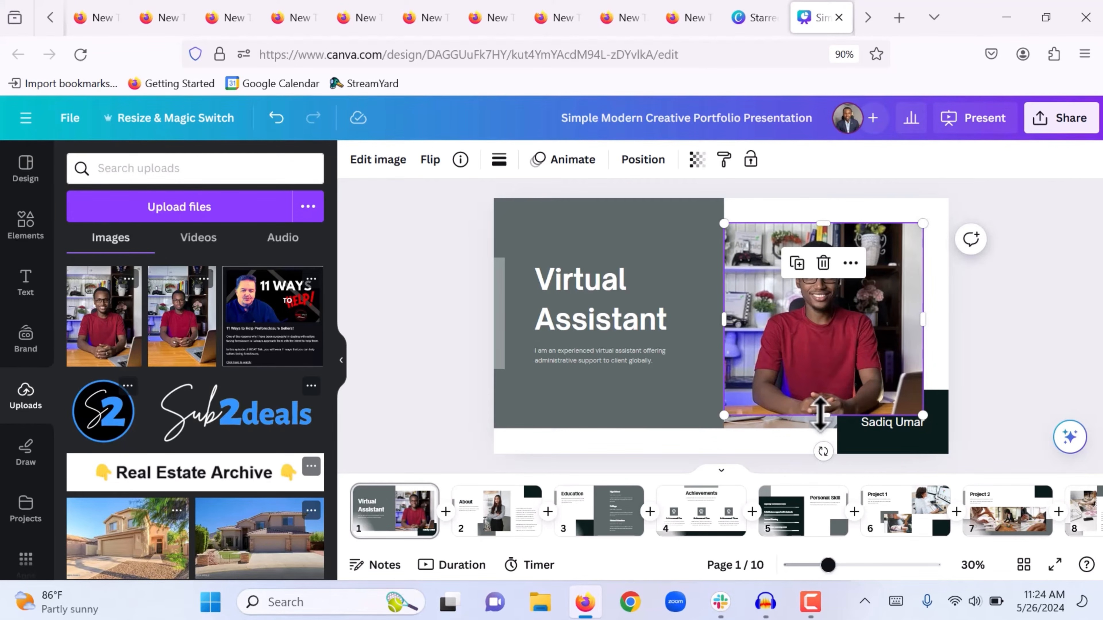
pyautogui.moveTo(820, 414); pyautogui.dragTo(820, 429)
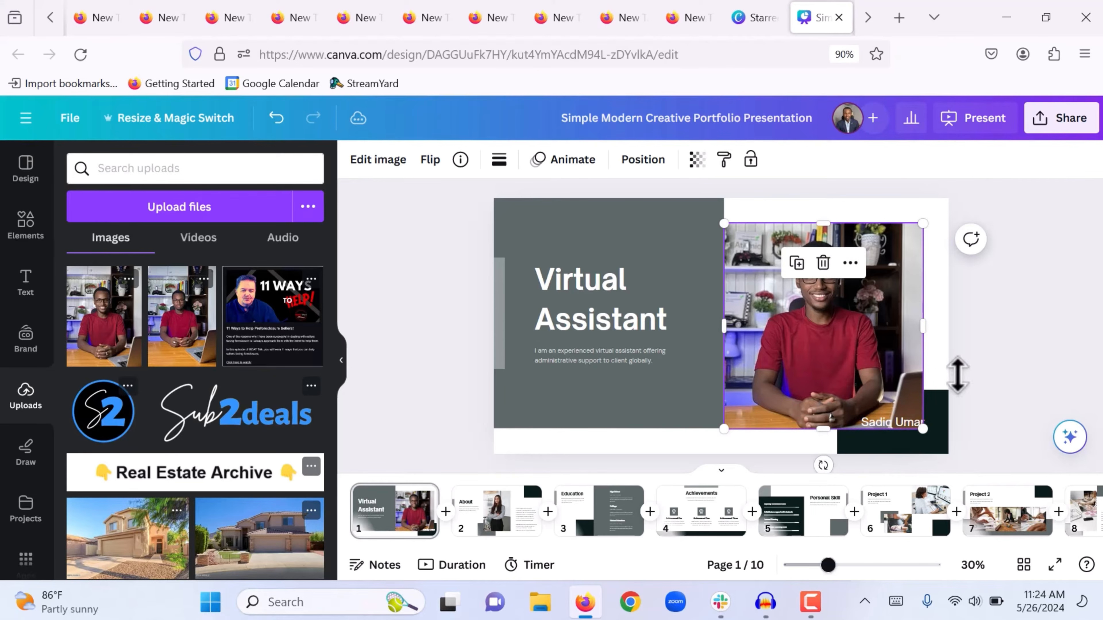
# Send the portrait to the back and delete the woman's template photo
pyautogui.rightClick(848, 319)
pyautogui.moveTo(918, 326)
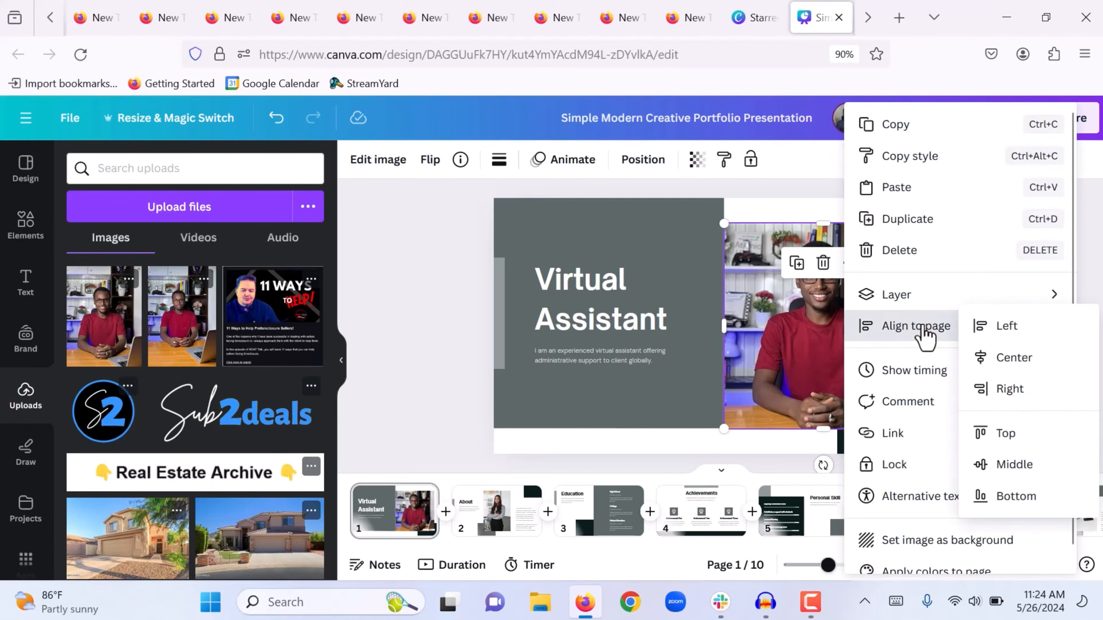
pyautogui.click(914, 294)
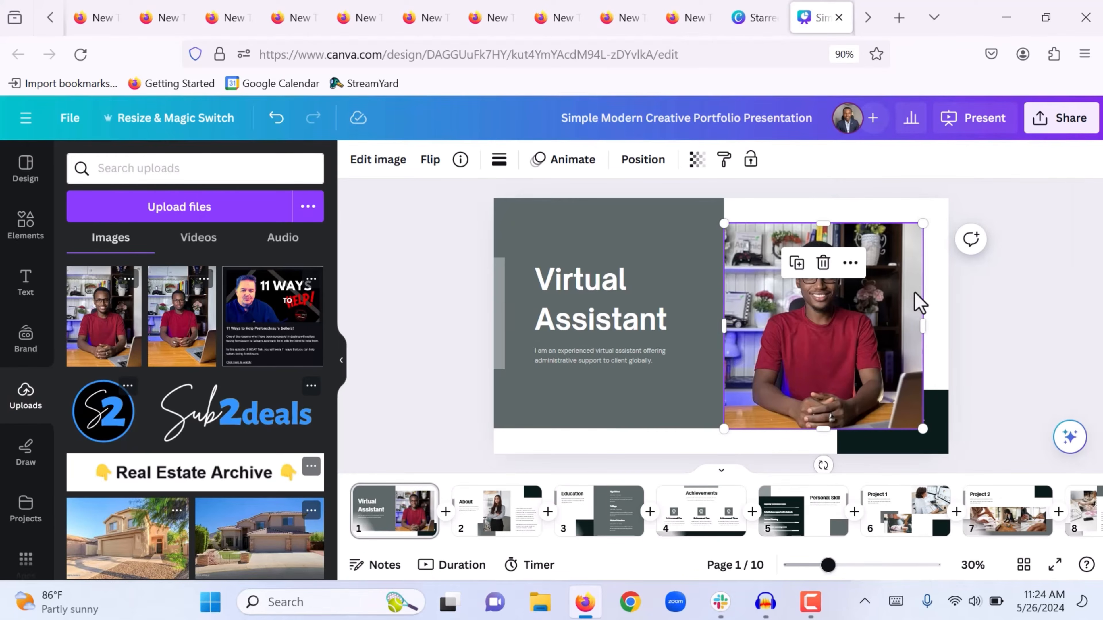
pyautogui.rightClick(861, 320)
pyautogui.moveTo(918, 312)
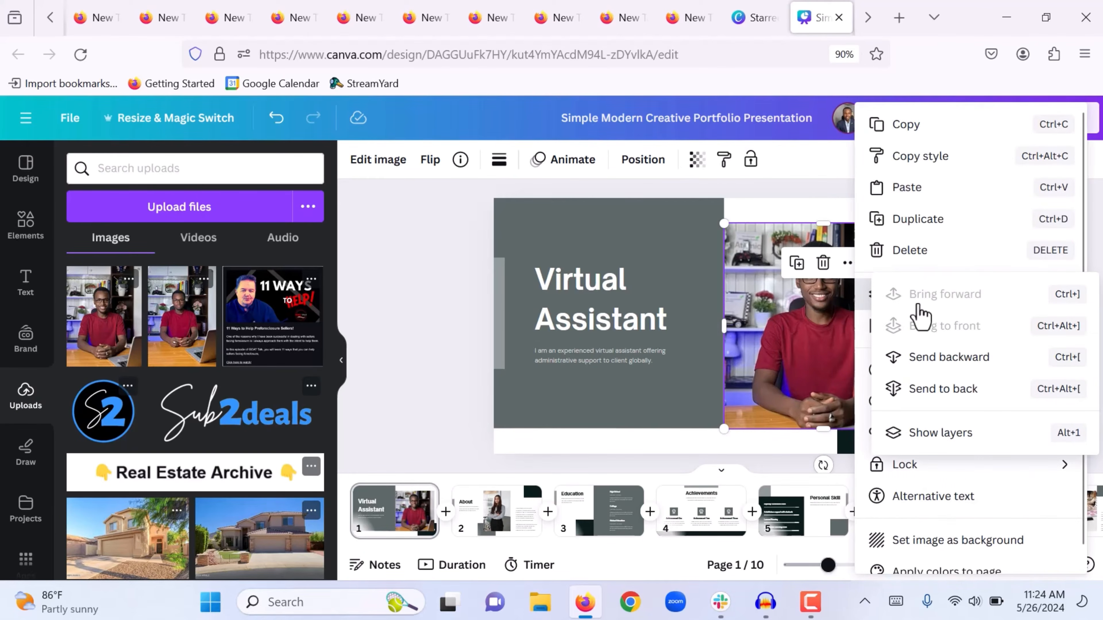
pyautogui.click(933, 393)
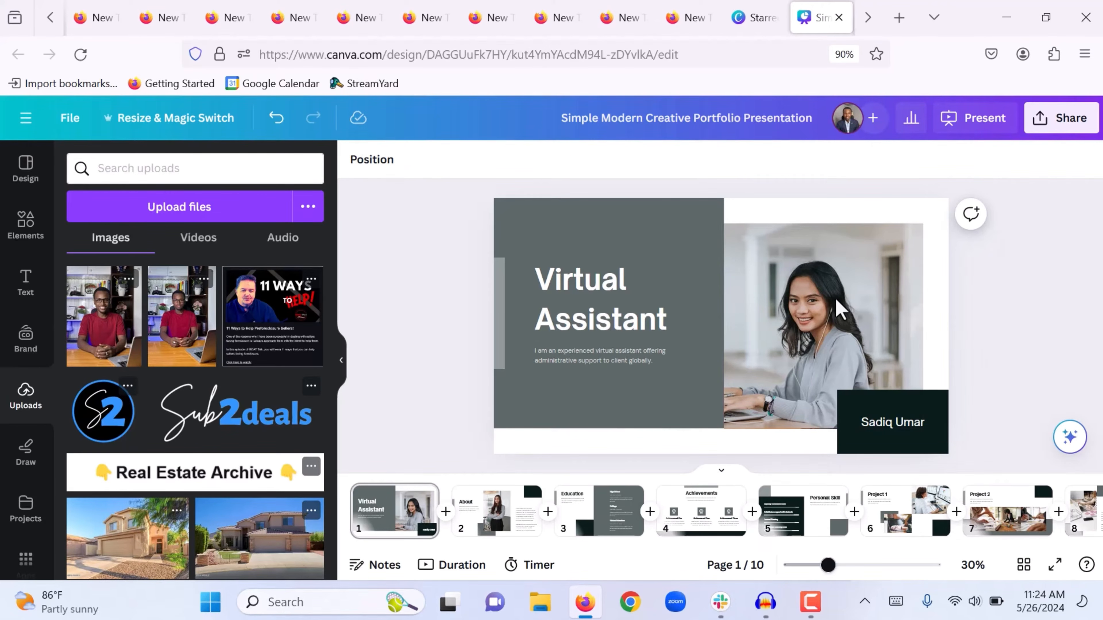
pyautogui.click(836, 305)
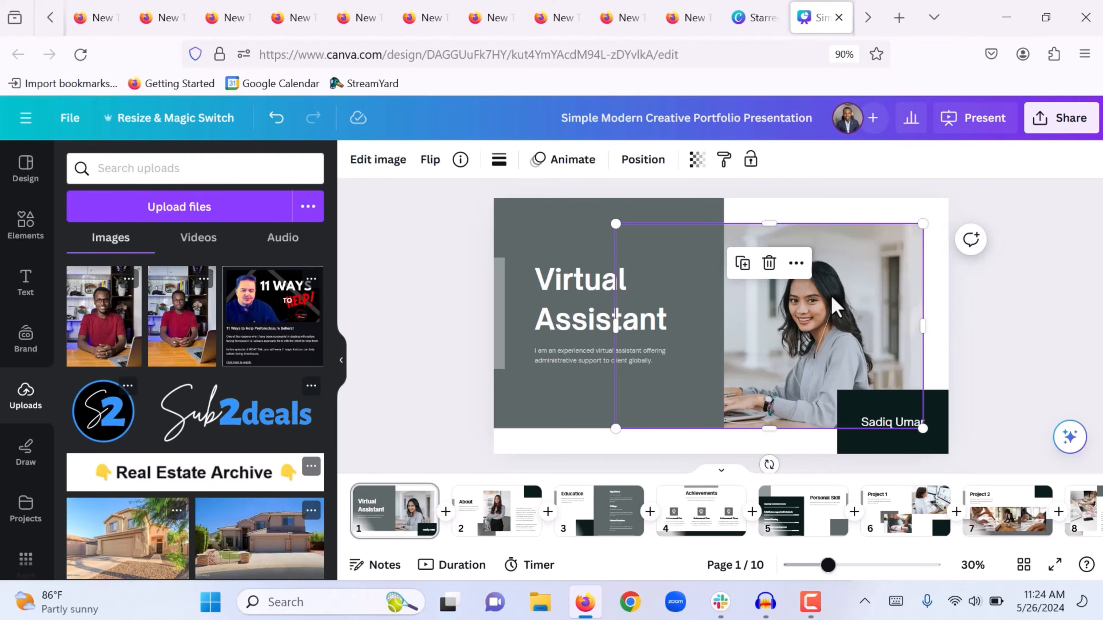
pyautogui.press('Delete')
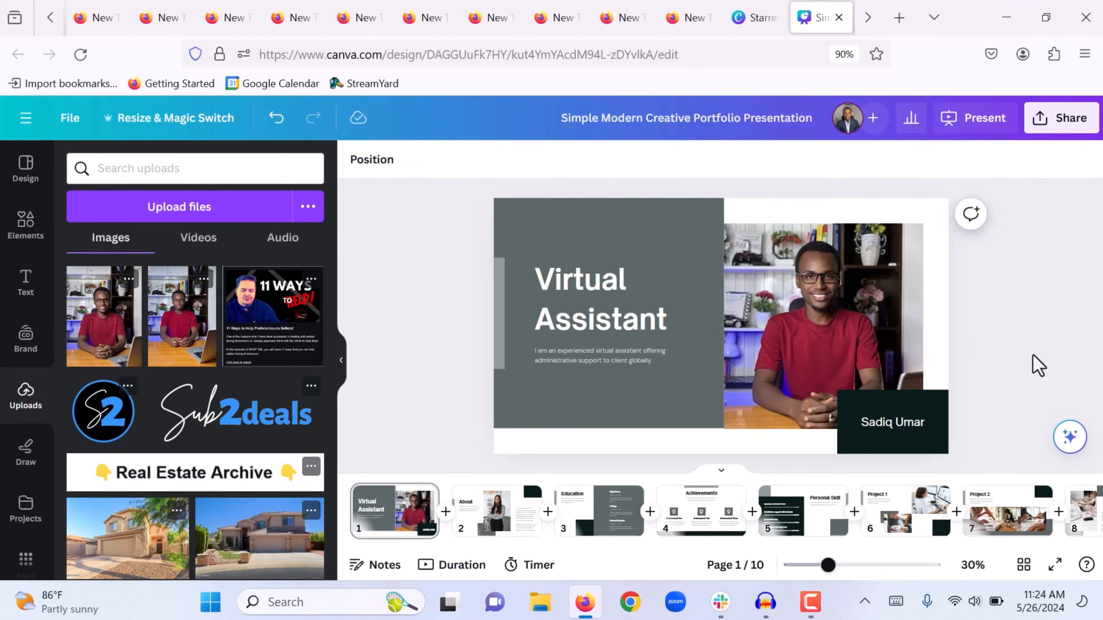
pyautogui.click(692, 239)
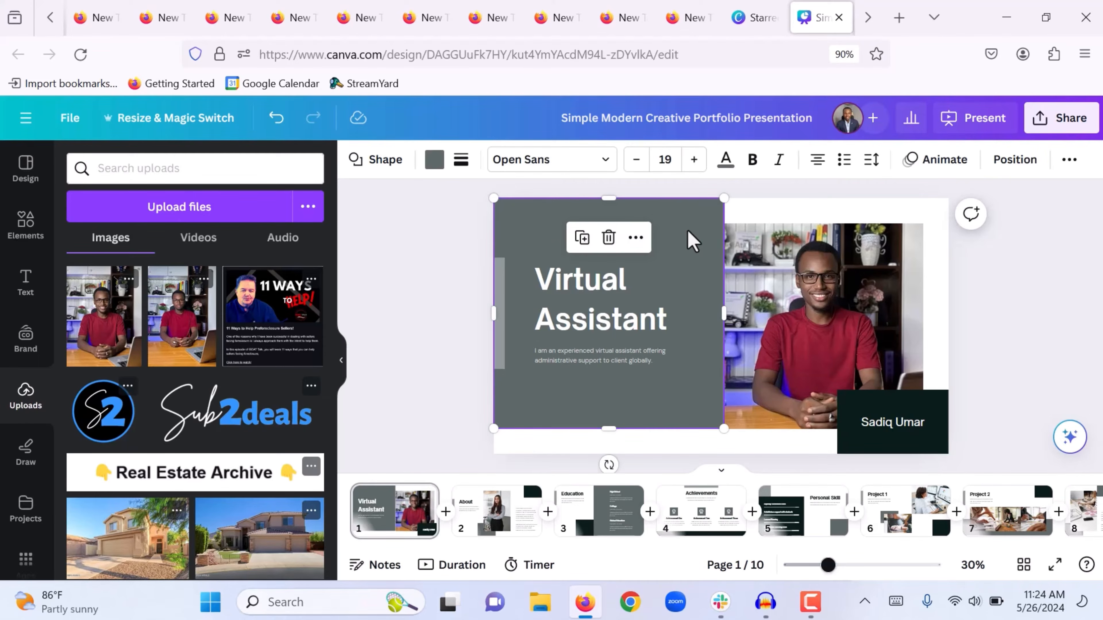
pyautogui.click(434, 160)
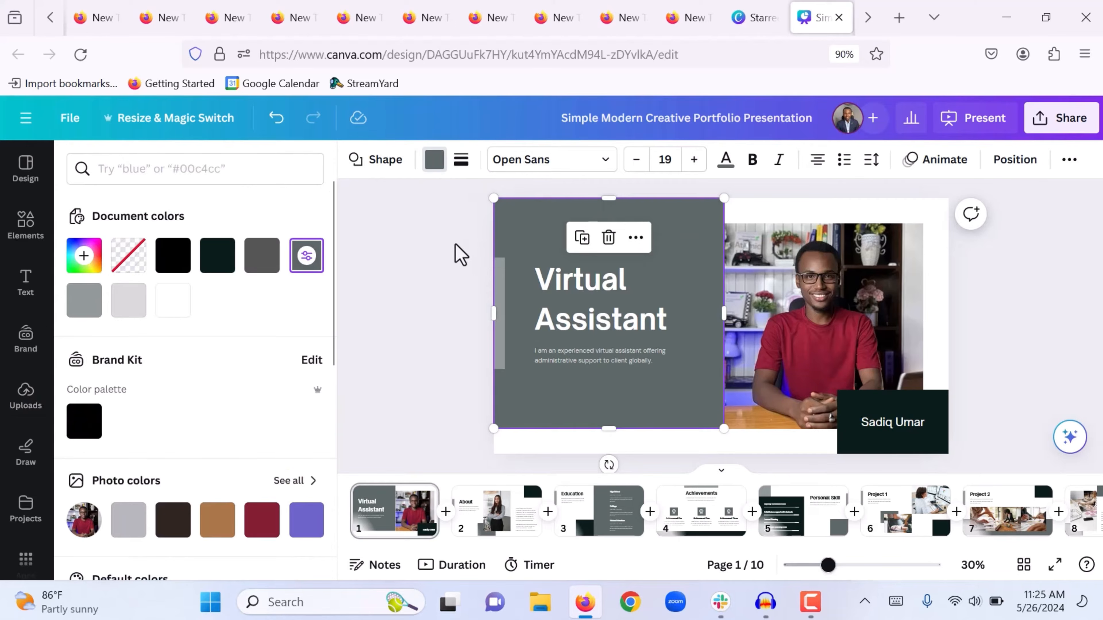
pyautogui.click(461, 265)
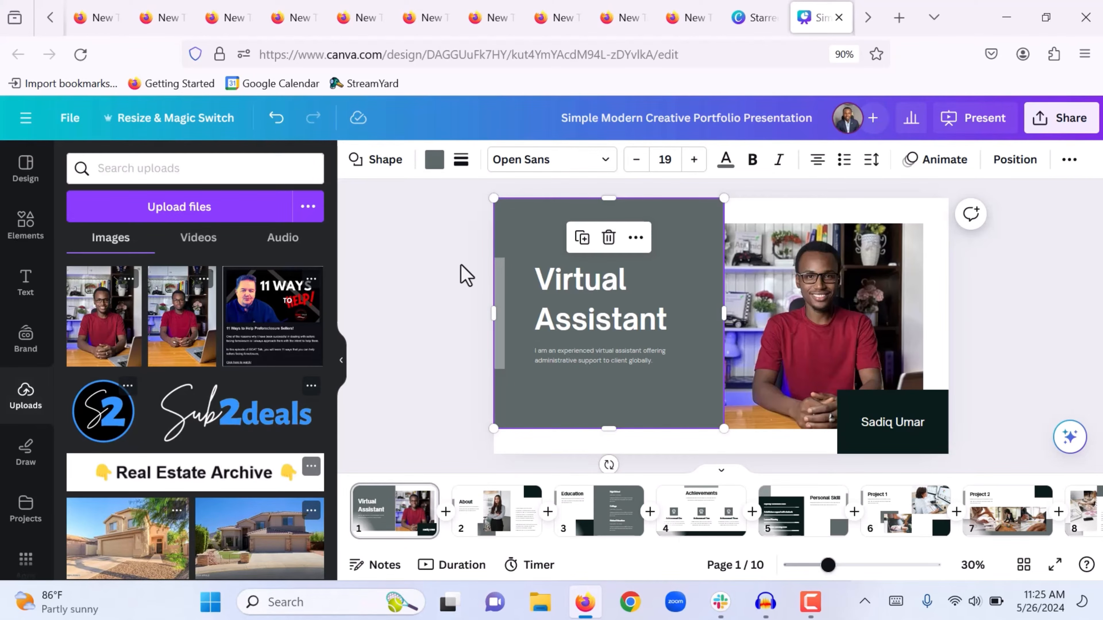
pyautogui.click(430, 335)
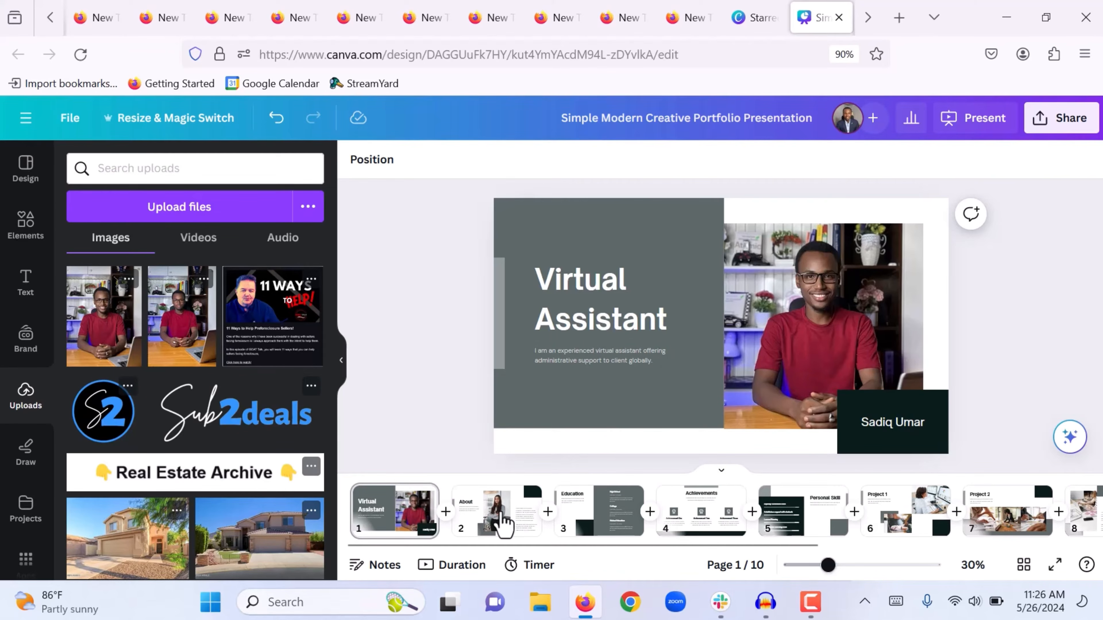
# Go to the About slide on page 2 and select its body text box
pyautogui.click(499, 515)
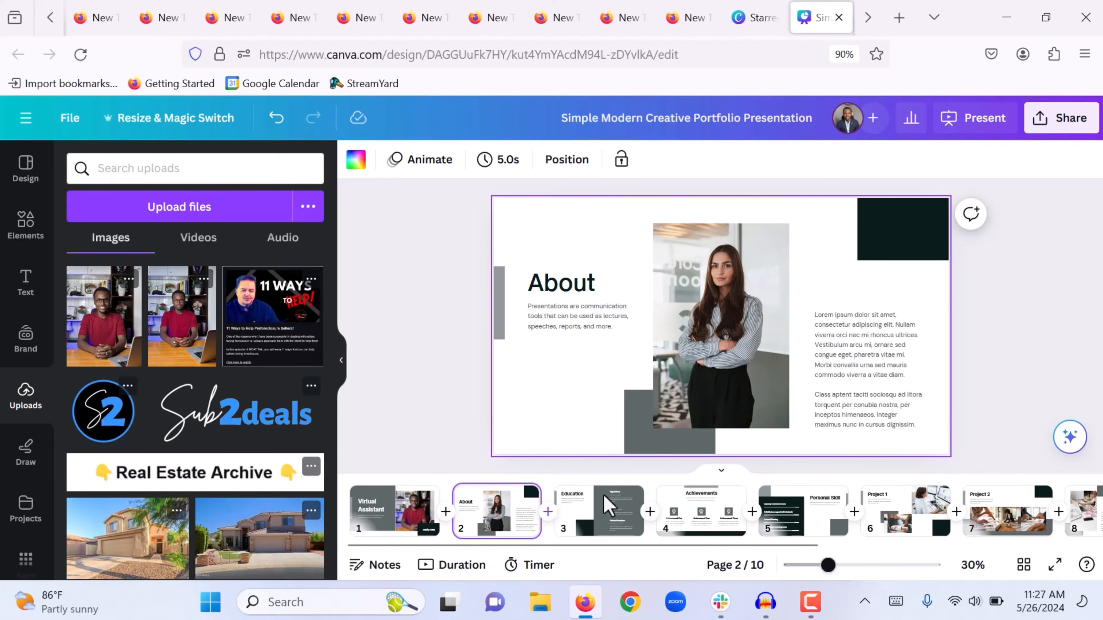
pyautogui.click(602, 320)
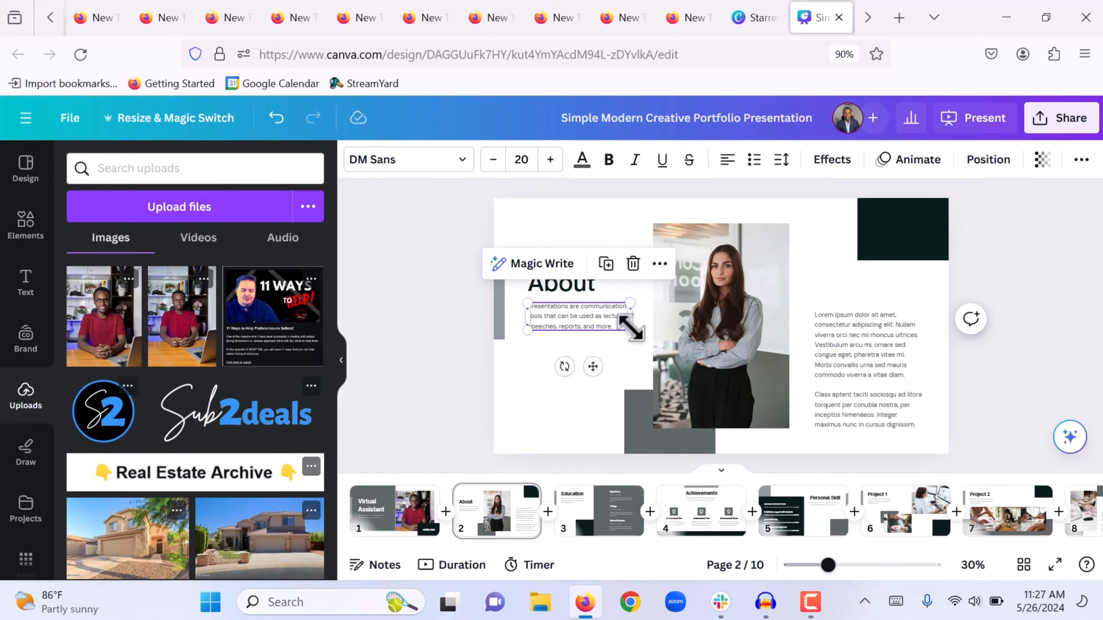
pyautogui.moveTo(633, 328); pyautogui.dragTo(696, 367)
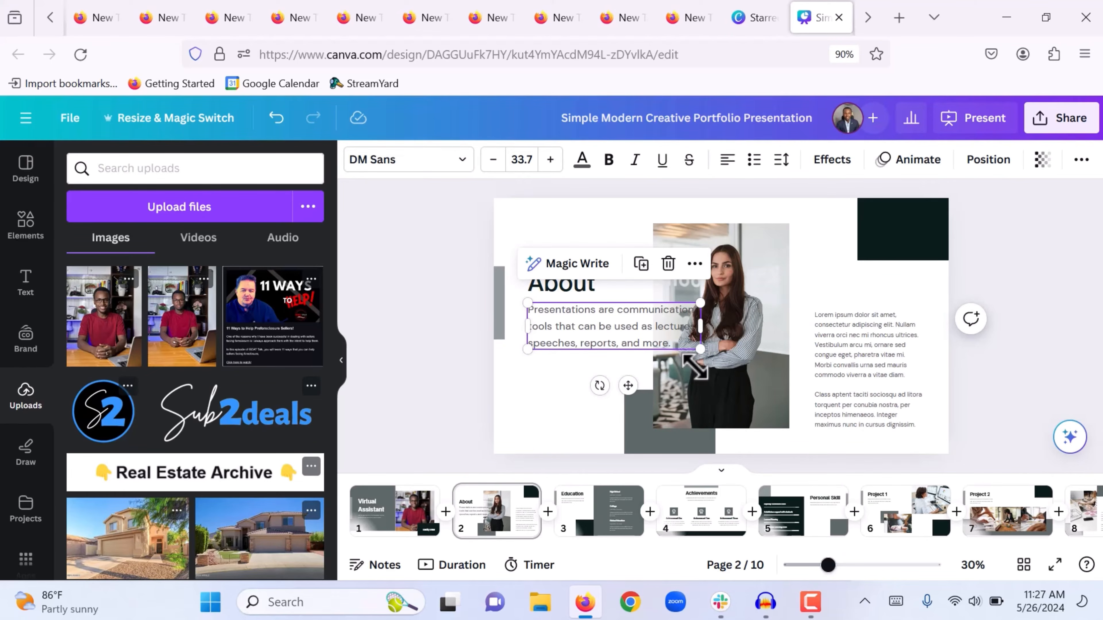
pyautogui.hotkey('ctrl', 'z')
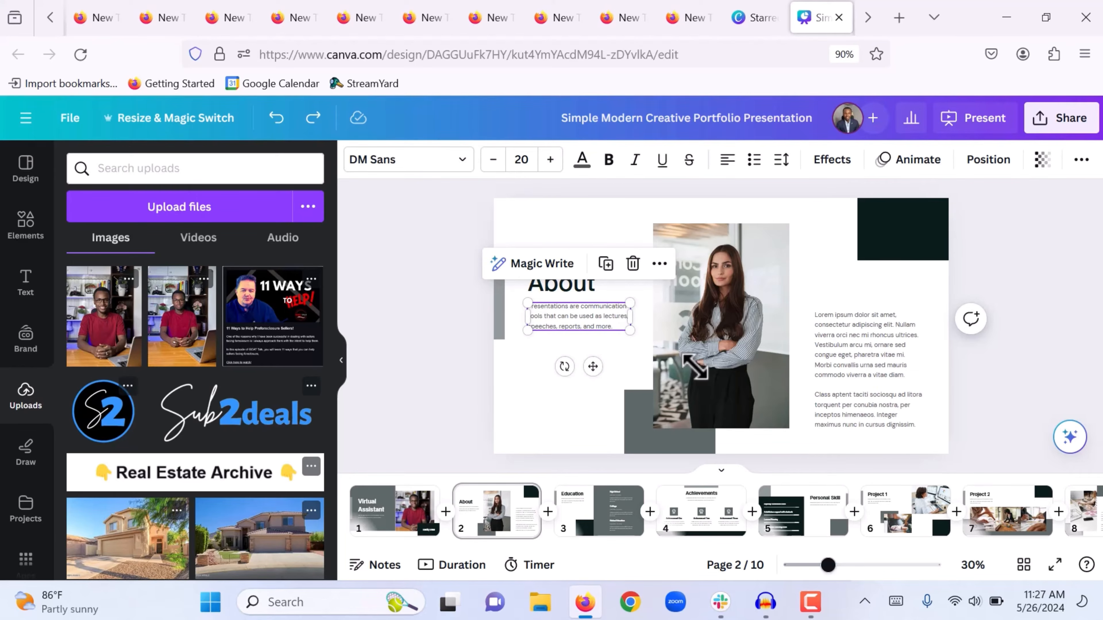
# Replace the About text with an intro as a Virtual Assistant for online coaches
pyautogui.doubleClick(594, 329)
pyautogui.write('I am an experienced Virtual A')
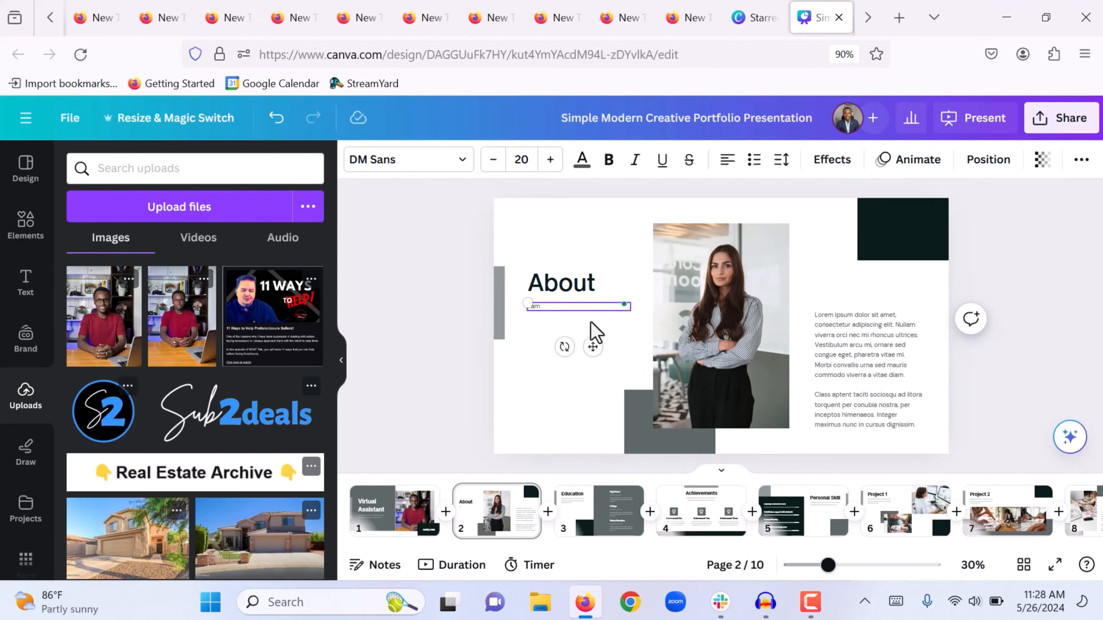
pyautogui.write('ssistant working for bus')
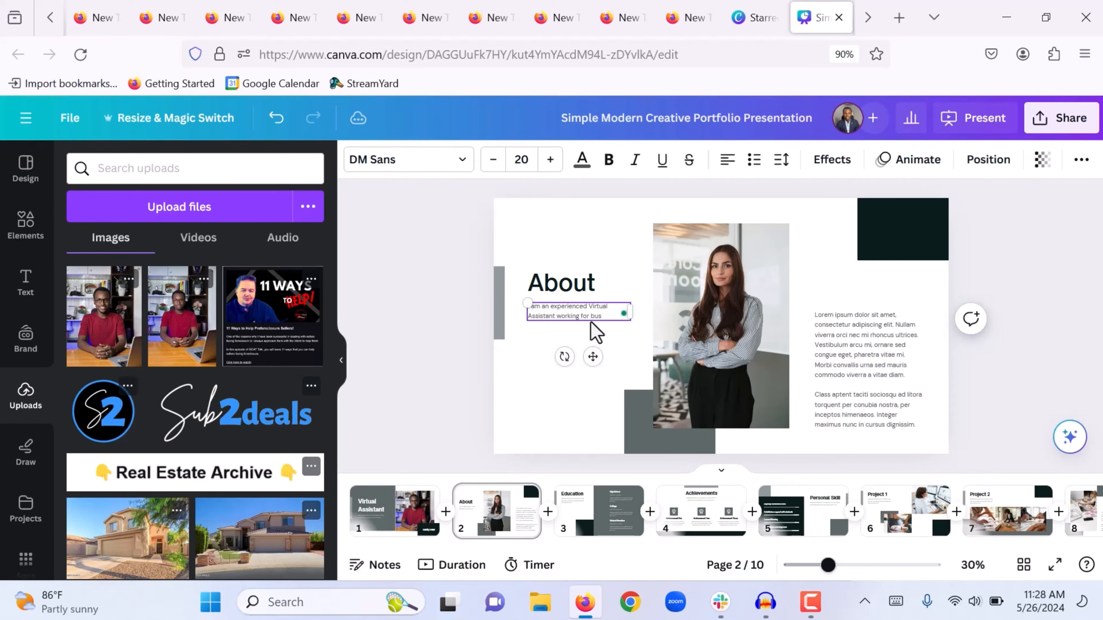
pyautogui.write('iness mostly online coaches.')
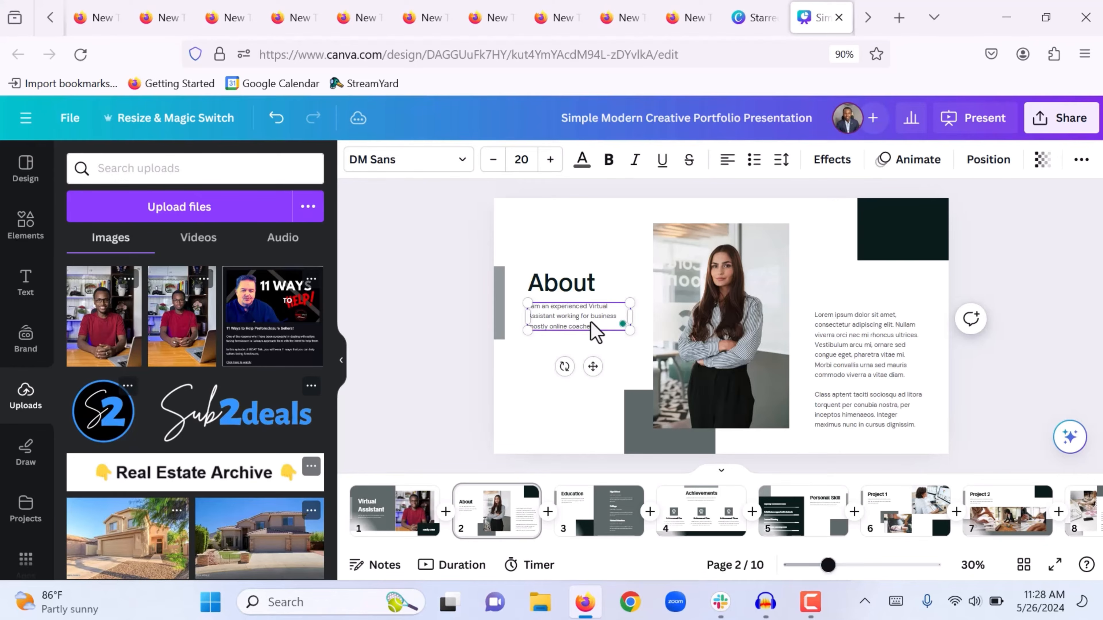
pyautogui.doubleClick(838, 369)
pyautogui.write('specialized in offering te')
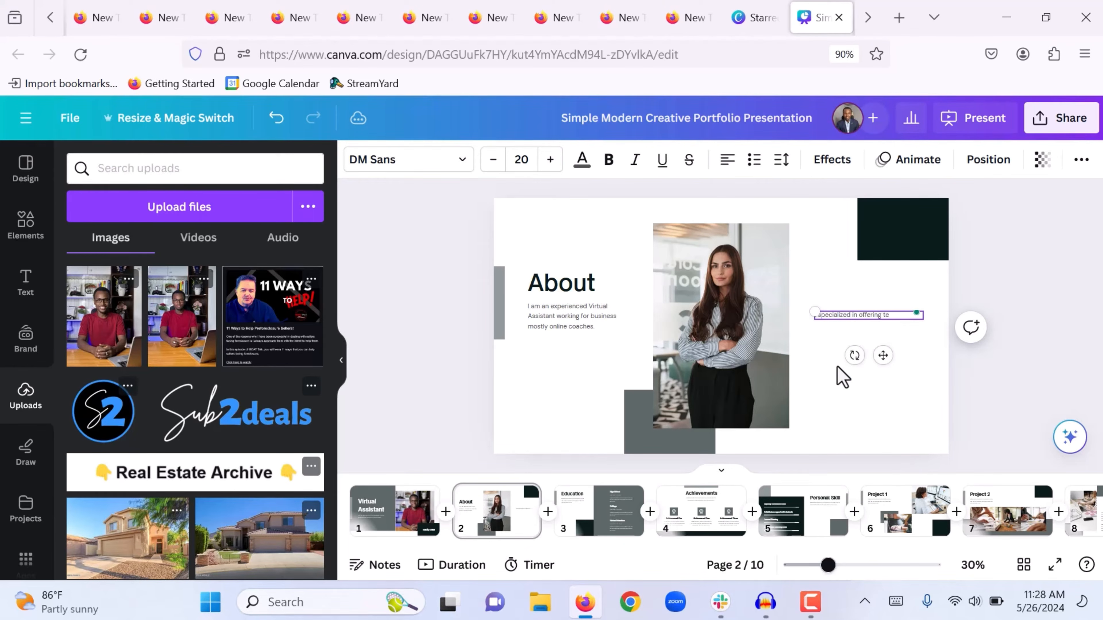
pyautogui.write('chnical admistrative serviveses.')
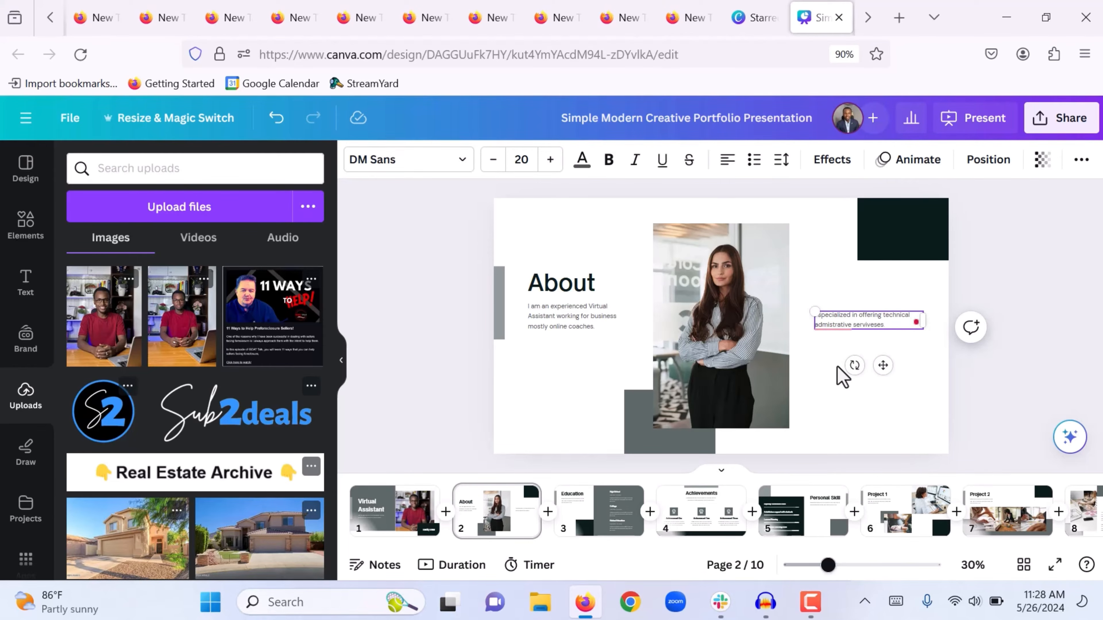
# Add a paragraph about working with many businesses and correct 'serviveses' to 'services'
pyautogui.press('Return')
pyautogui.press('Return')
pyautogui.write('worked with many businesses')
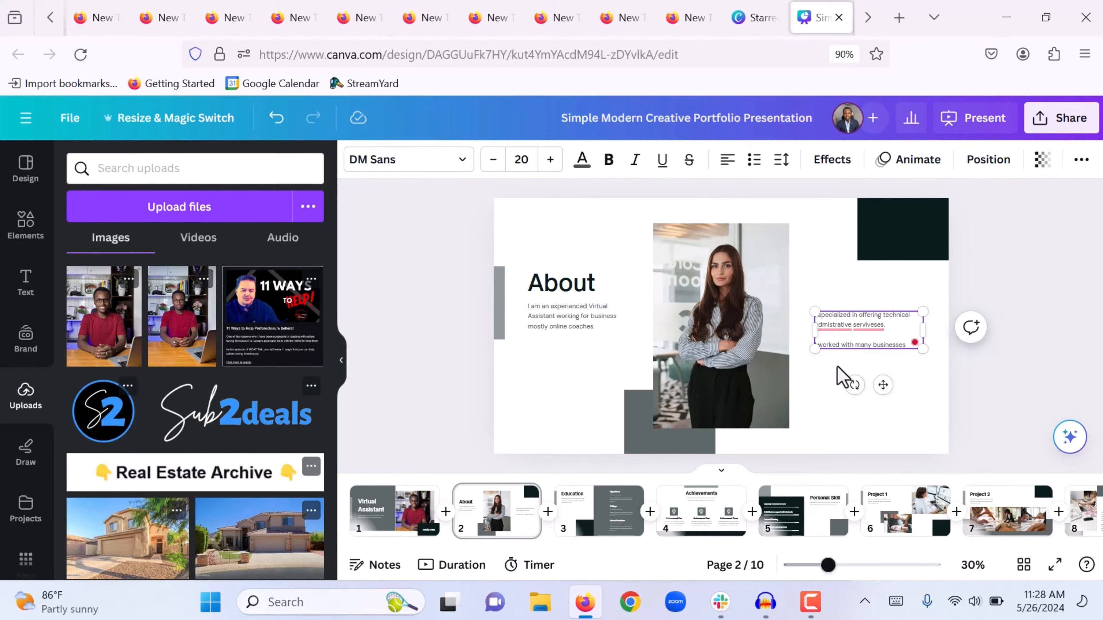
pyautogui.write(" and I'm excited to hear about you and your bu")
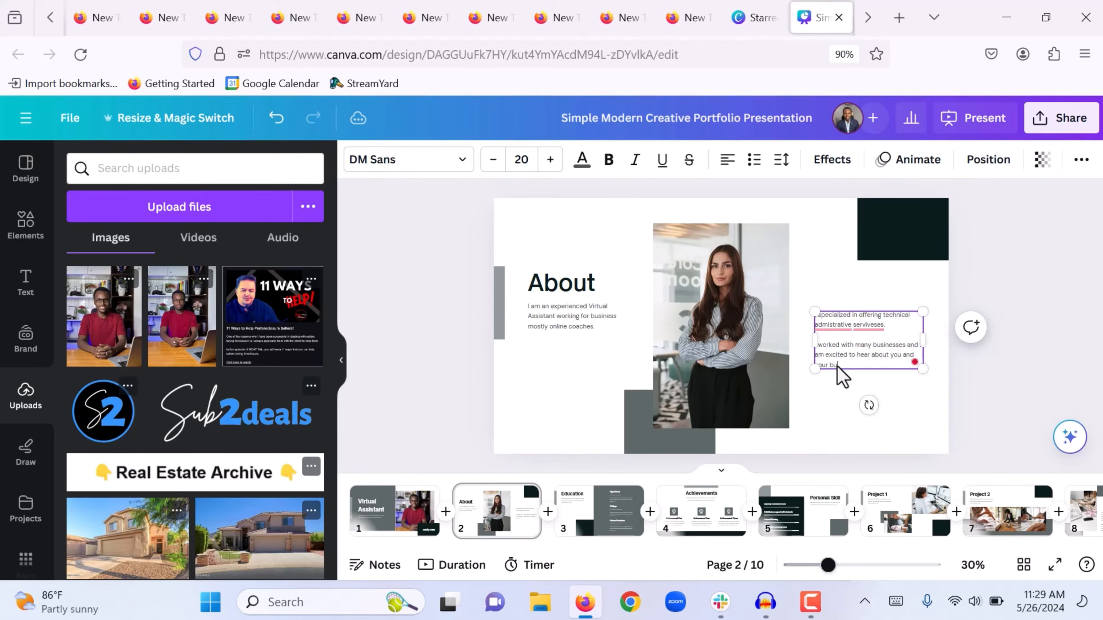
pyautogui.write('siness and how i can help you become more efficient in your business')
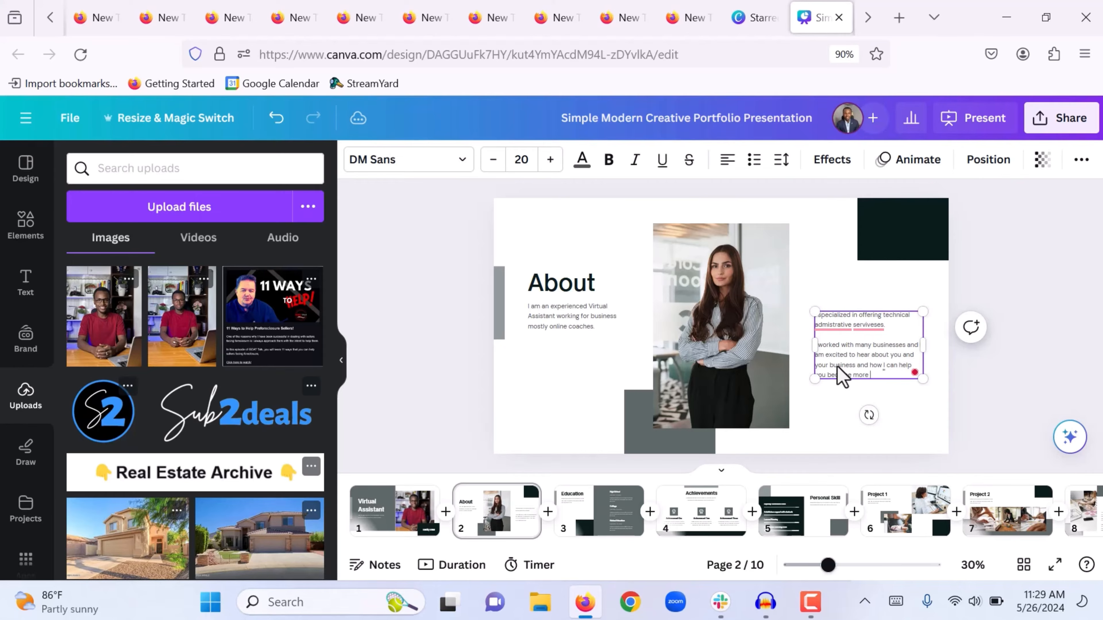
pyautogui.moveTo(868, 325)
pyautogui.click(876, 369)
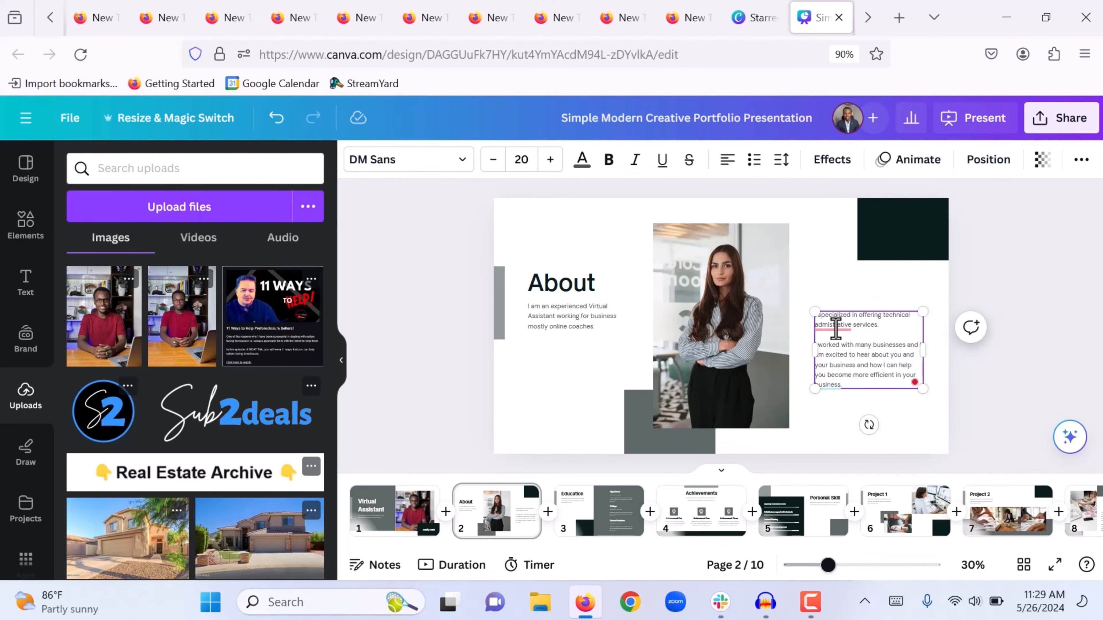
pyautogui.click(981, 309)
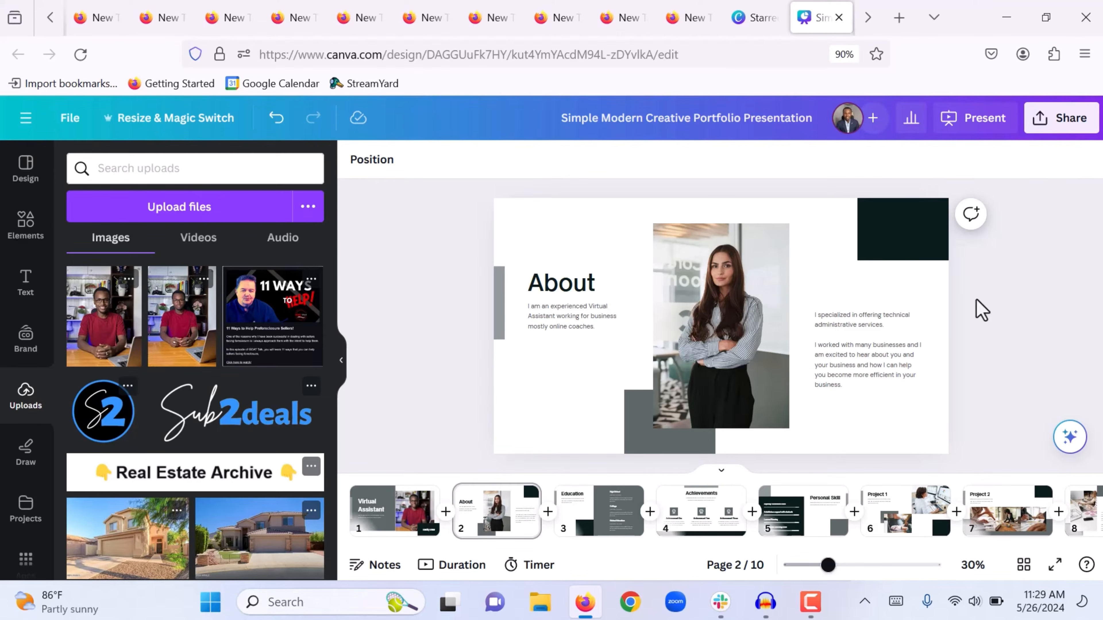
# Add the man's uploaded photo and resize it over the About slide portrait
pyautogui.click(184, 337)
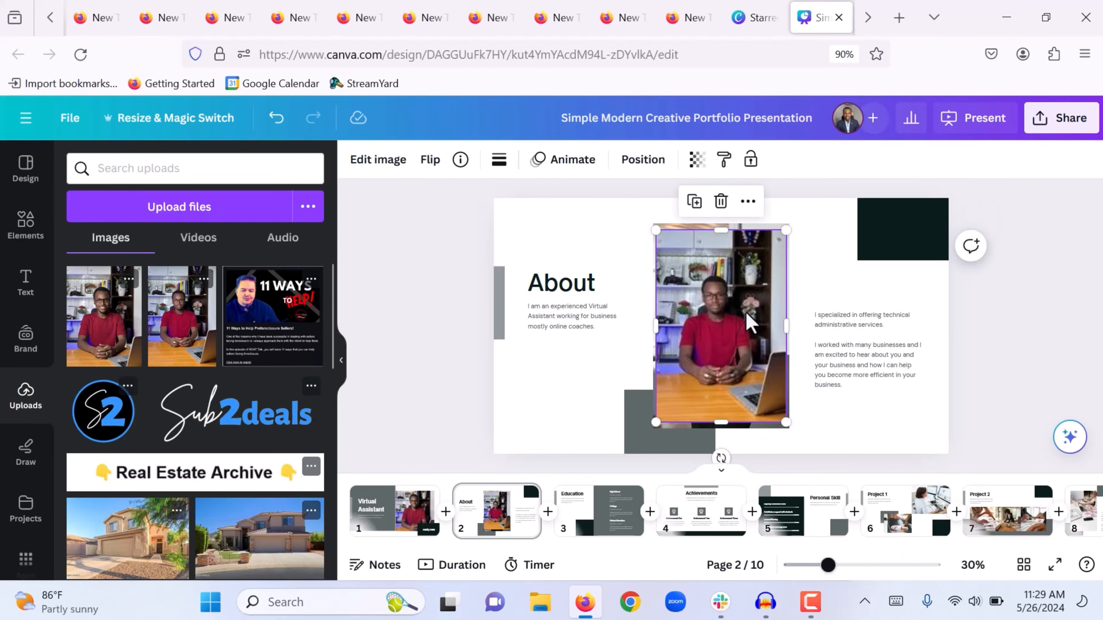
pyautogui.moveTo(746, 319)
pyautogui.mouseDown()
pyautogui.moveTo(735, 289)
pyautogui.moveTo(748, 307)
pyautogui.mouseUp()
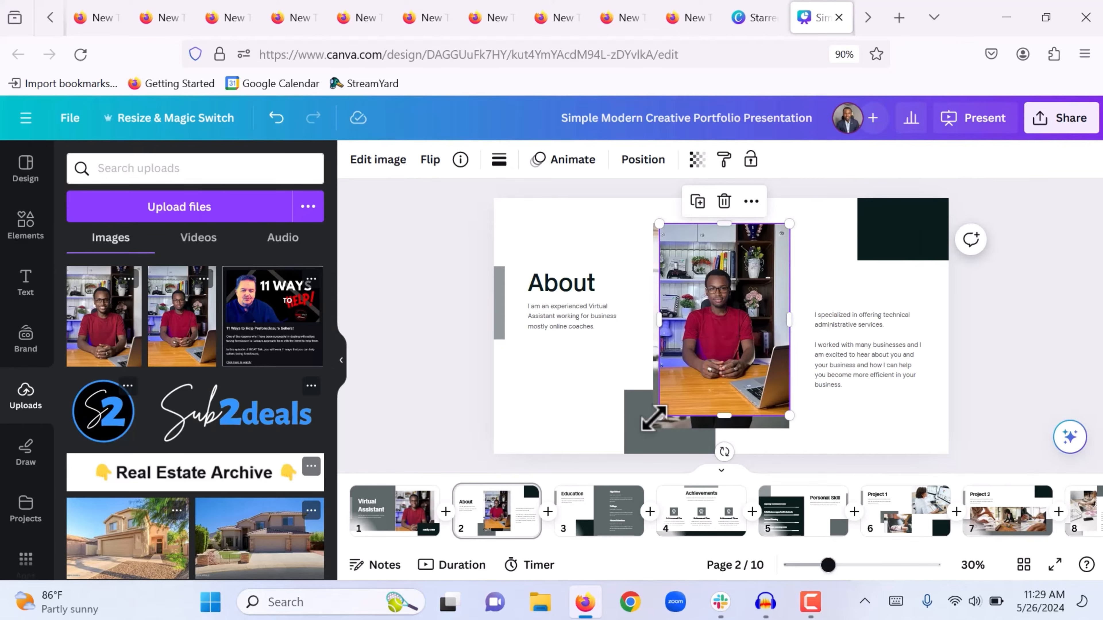
pyautogui.moveTo(659, 415); pyautogui.dragTo(650, 428)
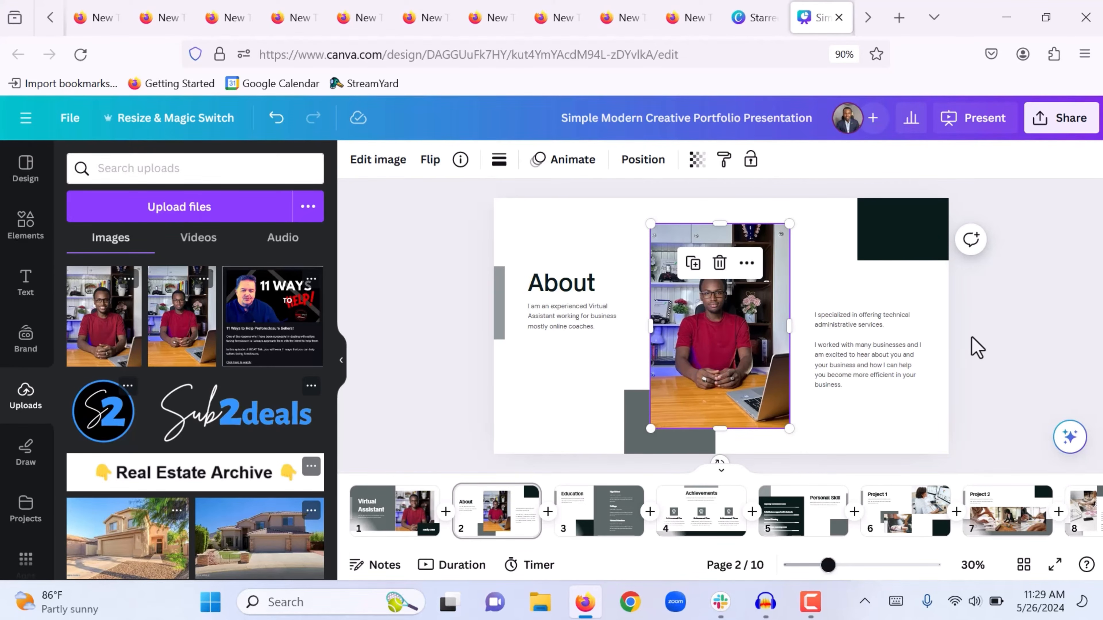
pyautogui.click(976, 347)
# Send the man's photo to the back and delete the woman's photo
pyautogui.click(712, 309)
pyautogui.rightClick(711, 306)
pyautogui.click(777, 303)
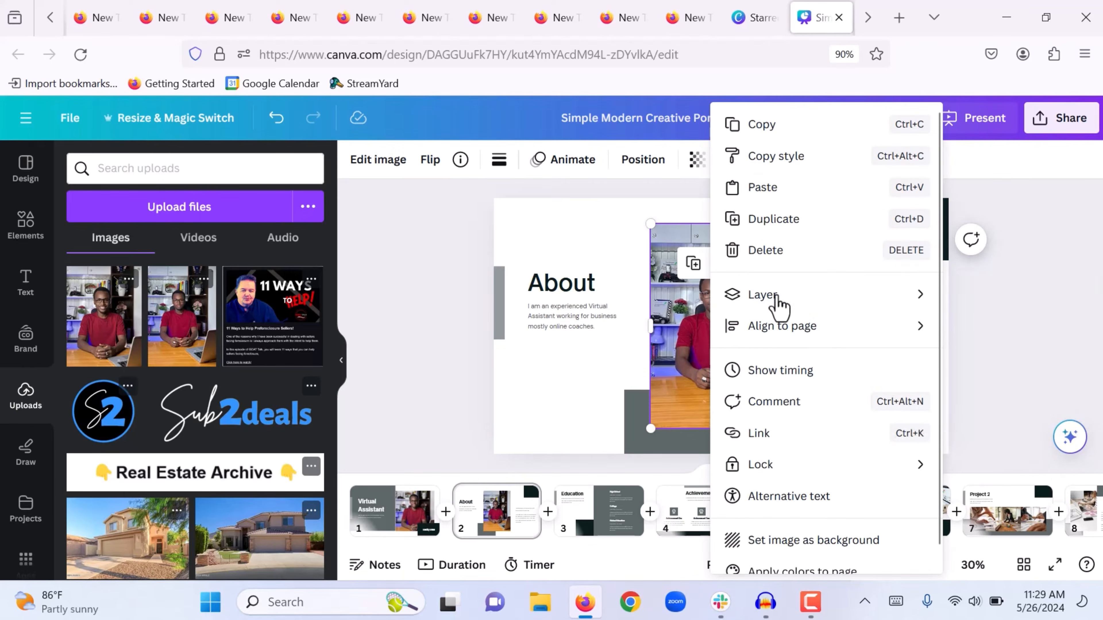
pyautogui.click(932, 389)
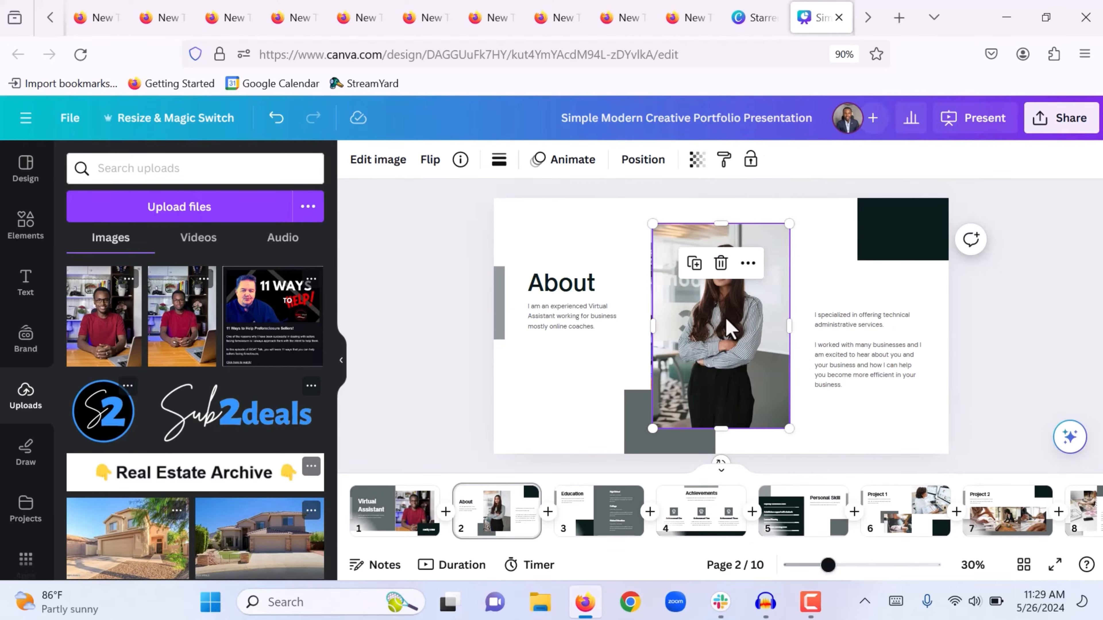
pyautogui.press('Delete')
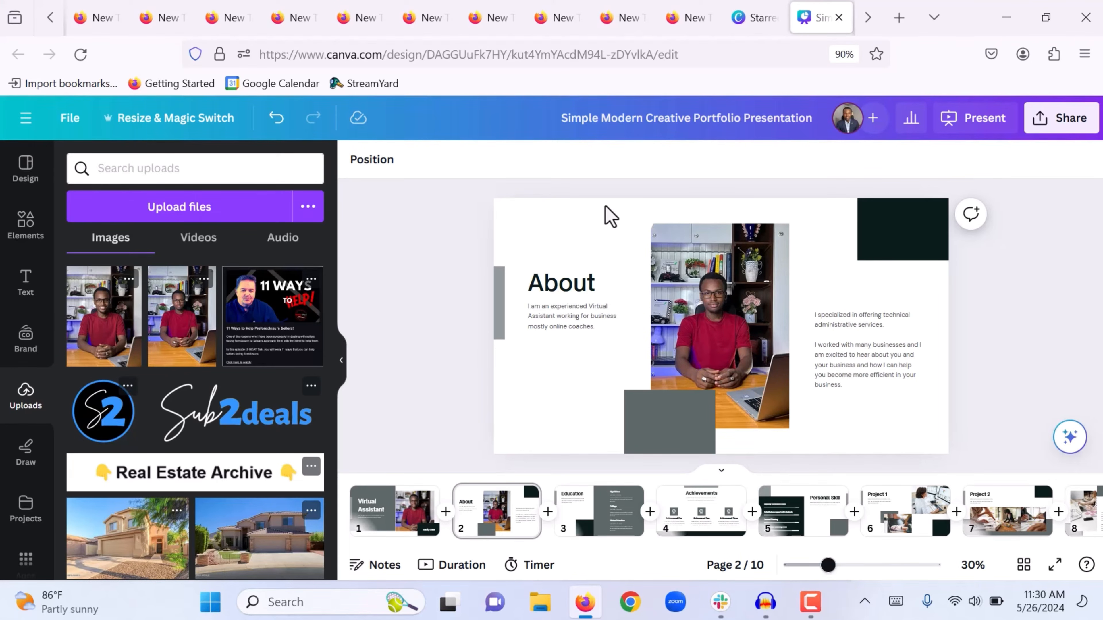
# Open the Education slide, undo the last change, then move to the Achievements slide
pyautogui.click(584, 515)
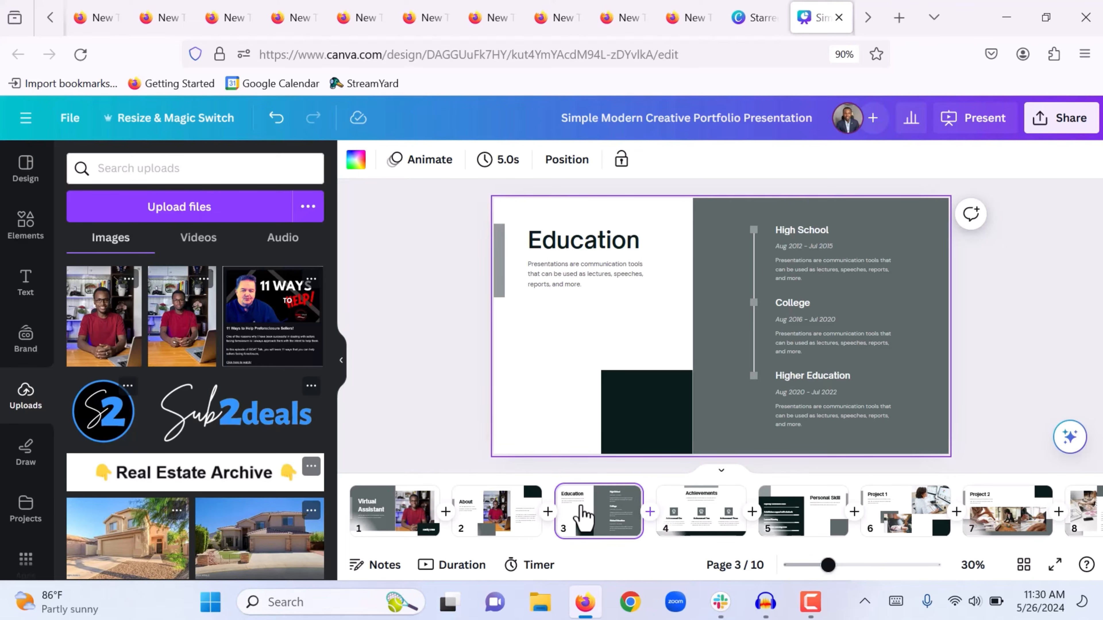
pyautogui.hotkey('ctrl', 'z')
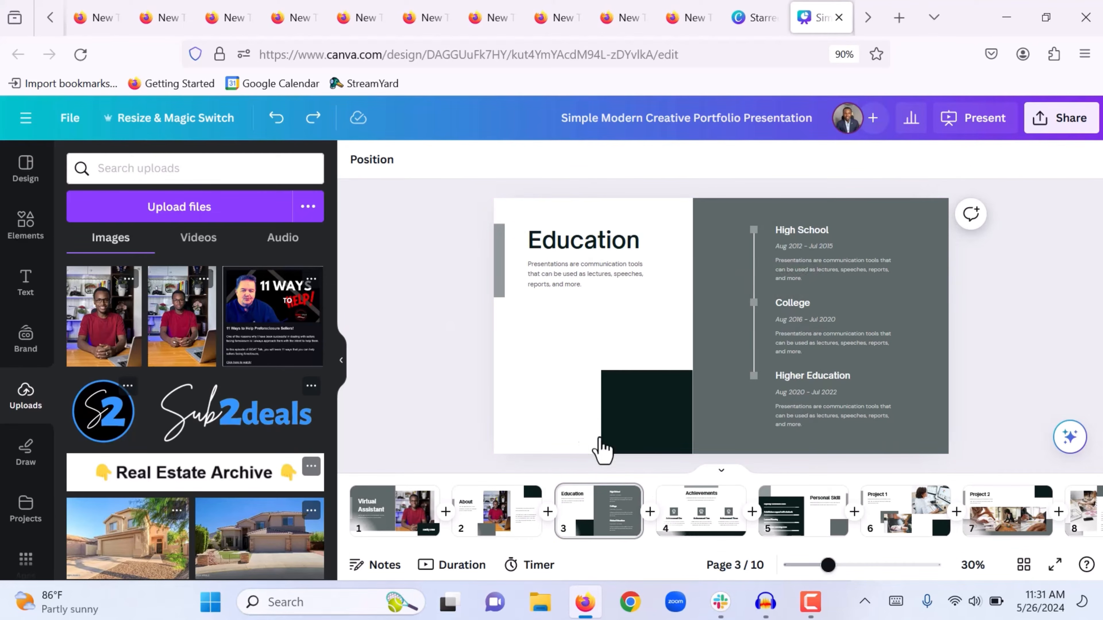
pyautogui.click(699, 523)
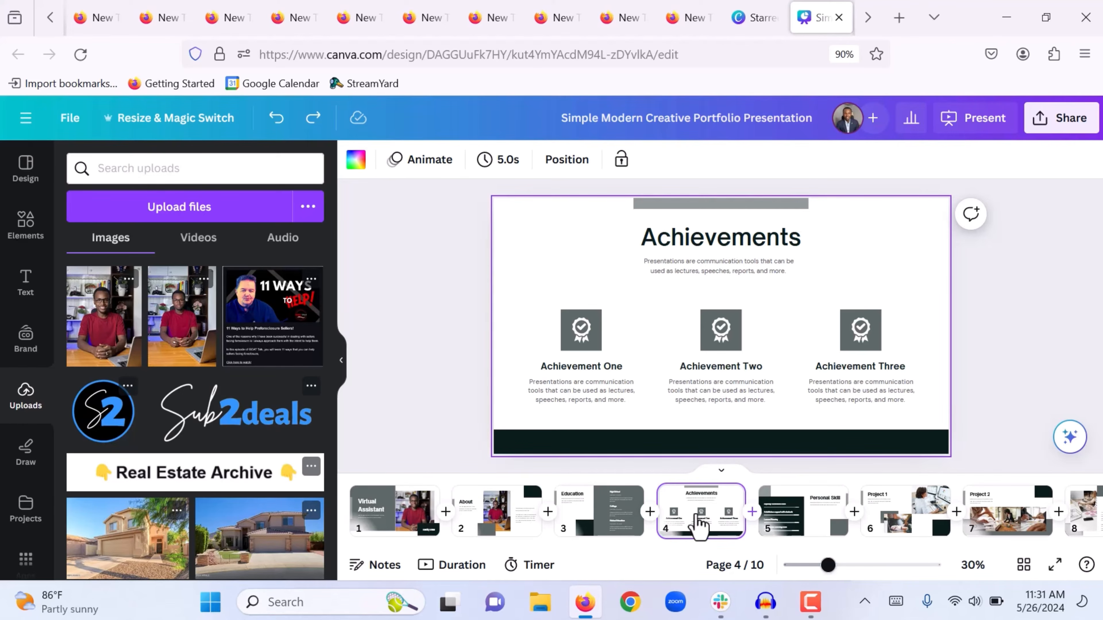
# Leave Achievements unchanged and open the Personal Skill slide on page 5
pyautogui.rightClick(699, 523)
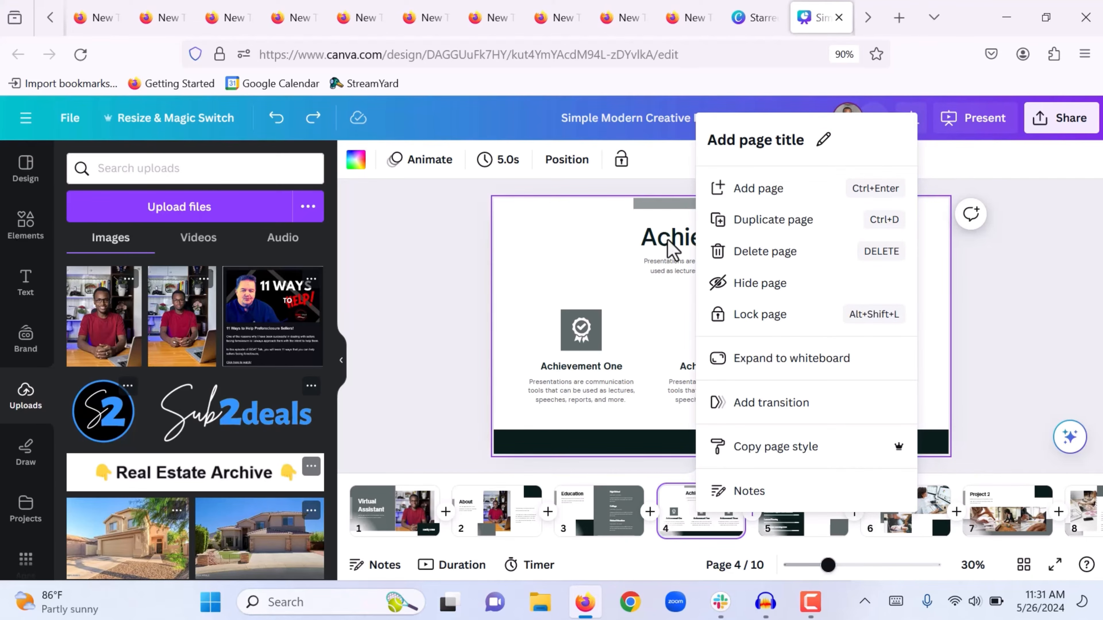
pyautogui.click(447, 282)
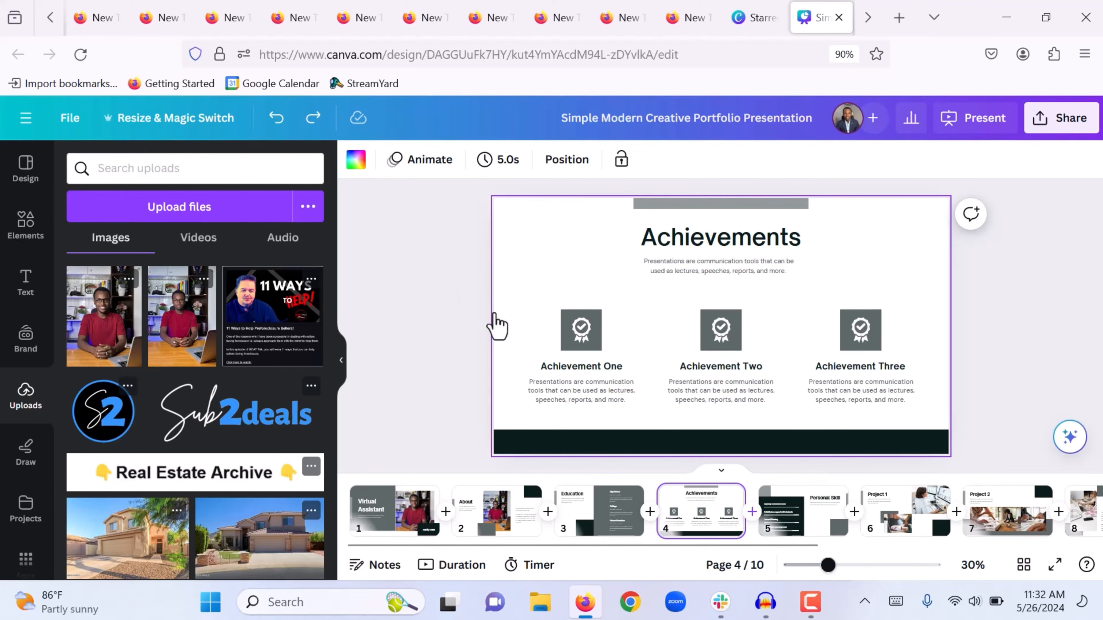
pyautogui.click(797, 514)
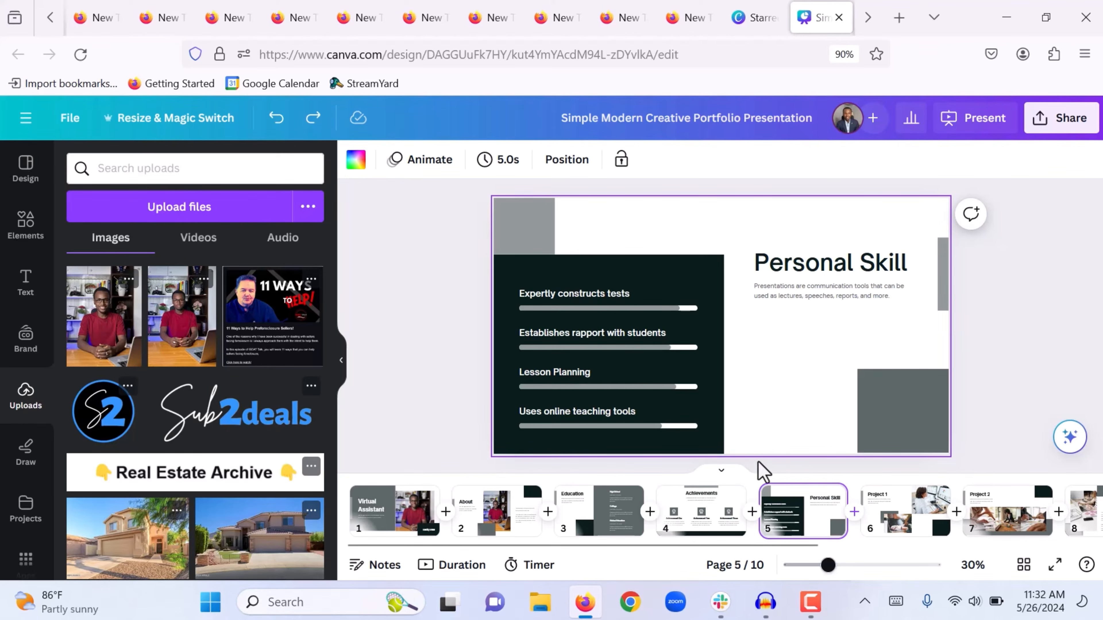
# Replace the four skill labels with Landing Page Design, Email Marketing Campaign Management, WordPress Maintenance and Malware Removal
pyautogui.doubleClick(613, 295)
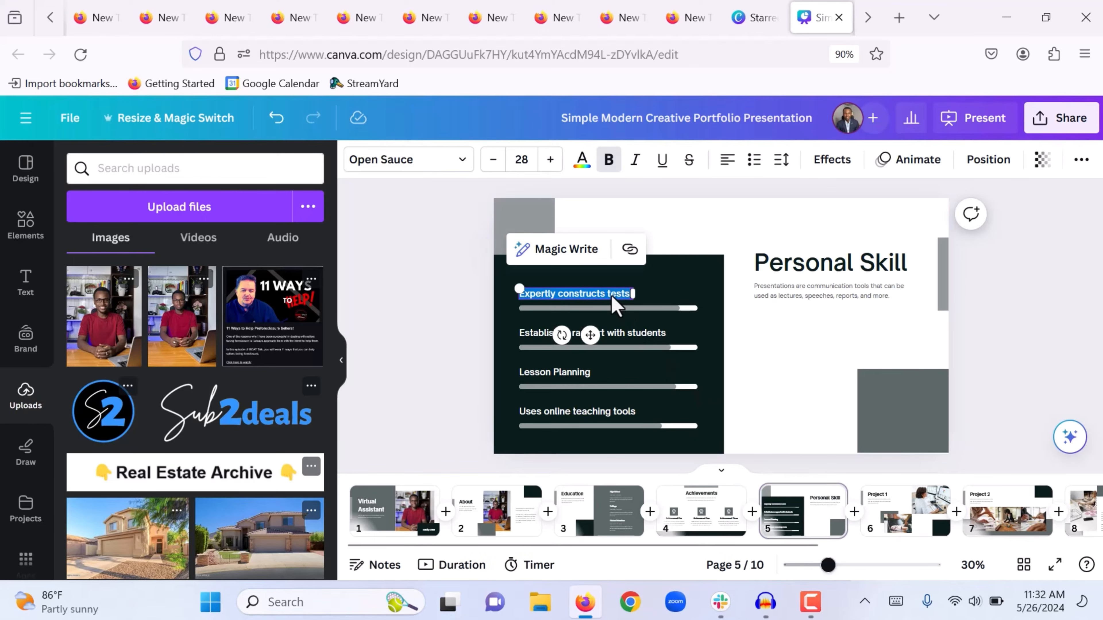
pyautogui.write('Landing Page Design')
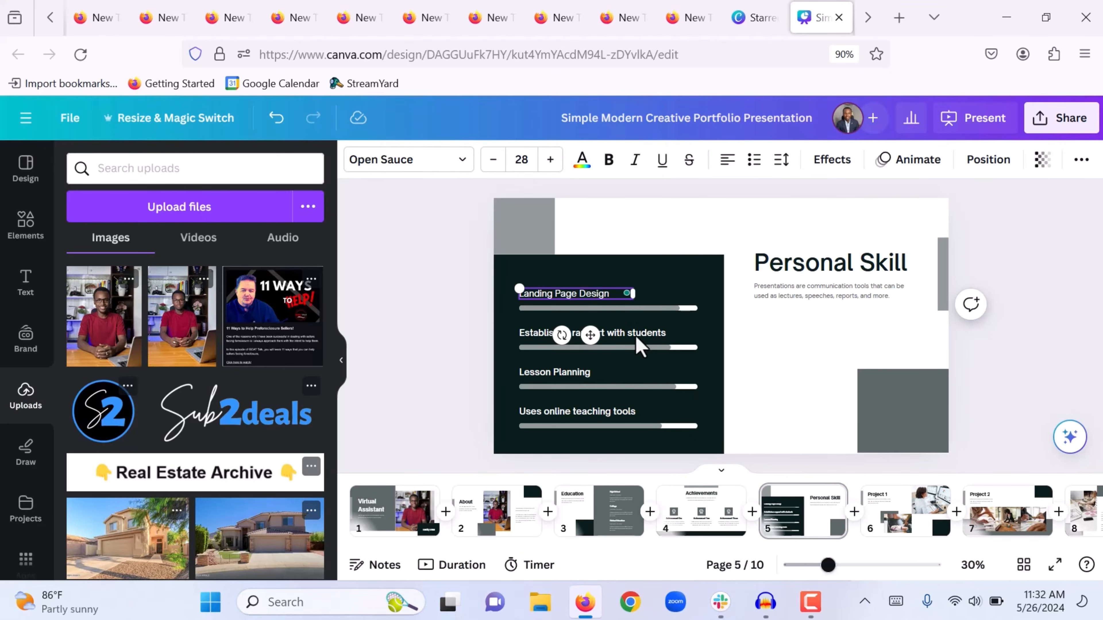
pyautogui.doubleClick(636, 337)
pyautogui.write('Email Marketing')
pyautogui.write(' Onpage Management')
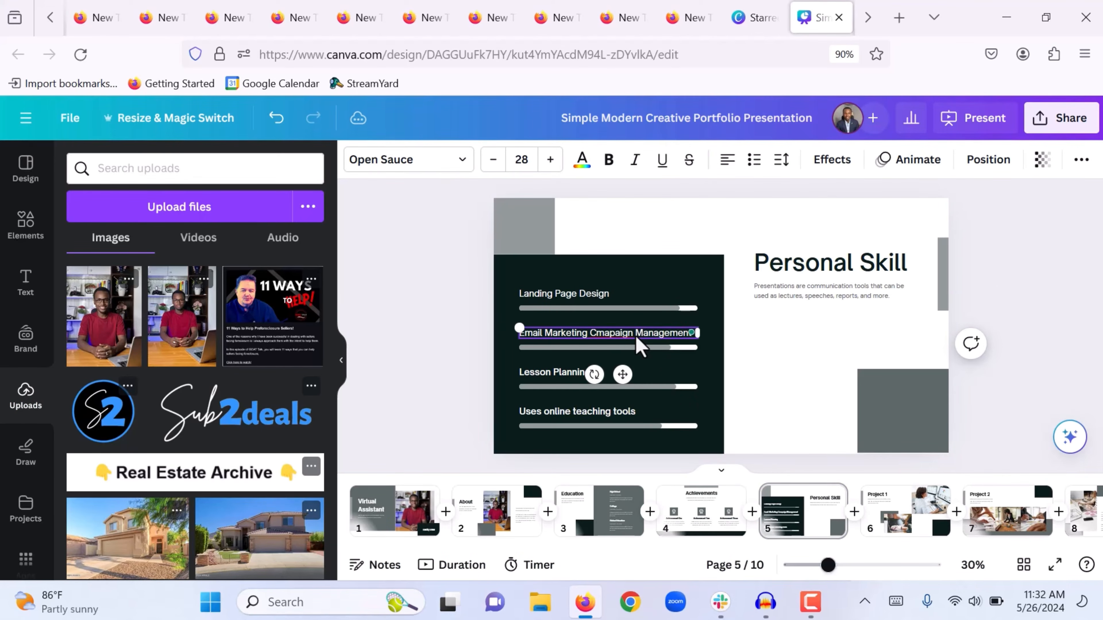
pyautogui.click(553, 374)
pyautogui.doubleClick(552, 373)
pyautogui.write('WordPress Maintenance')
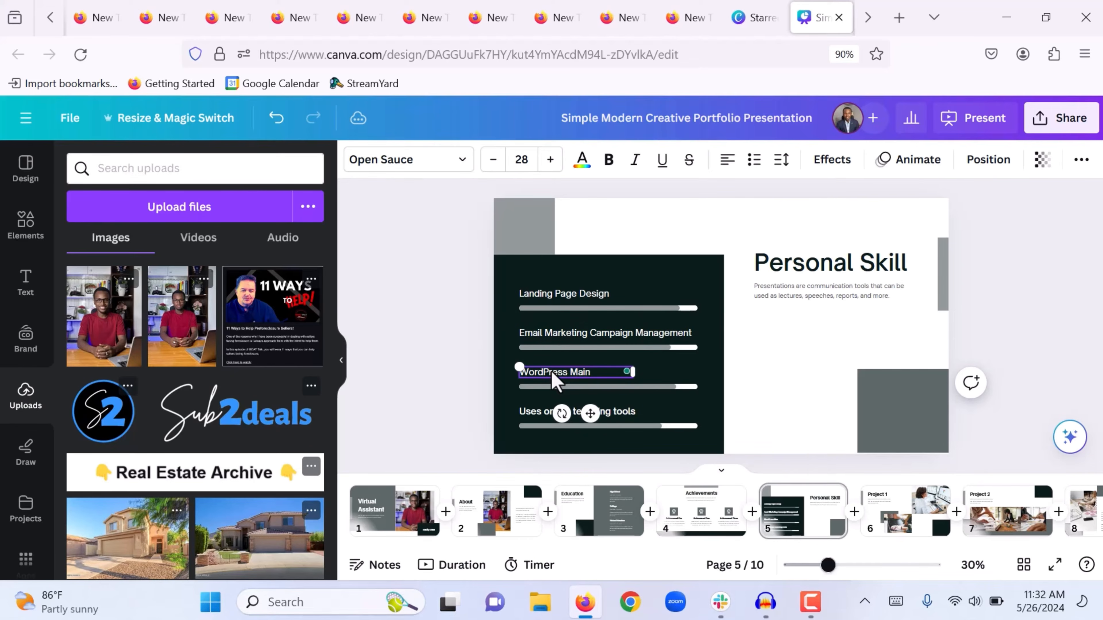
pyautogui.click(548, 412)
pyautogui.doubleClick(549, 415)
pyautogui.write('Malware Removal')
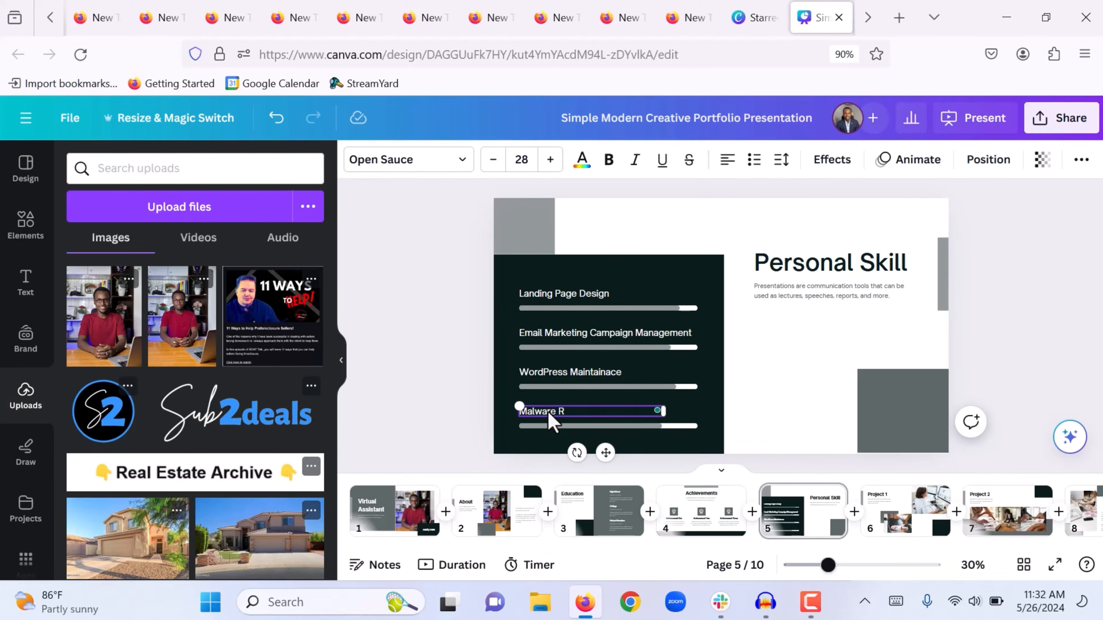
pyautogui.click(435, 403)
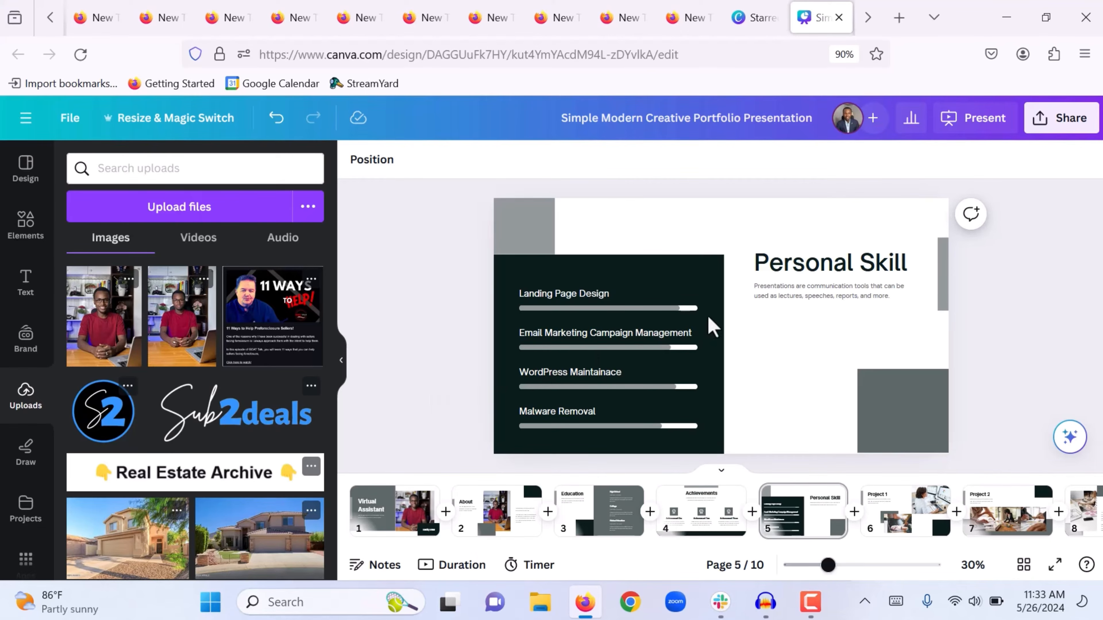
# Change the subtitle under Personal Skill to 'CHeck out the skils I excel in'
pyautogui.click(795, 294)
pyautogui.doubleClick(795, 292)
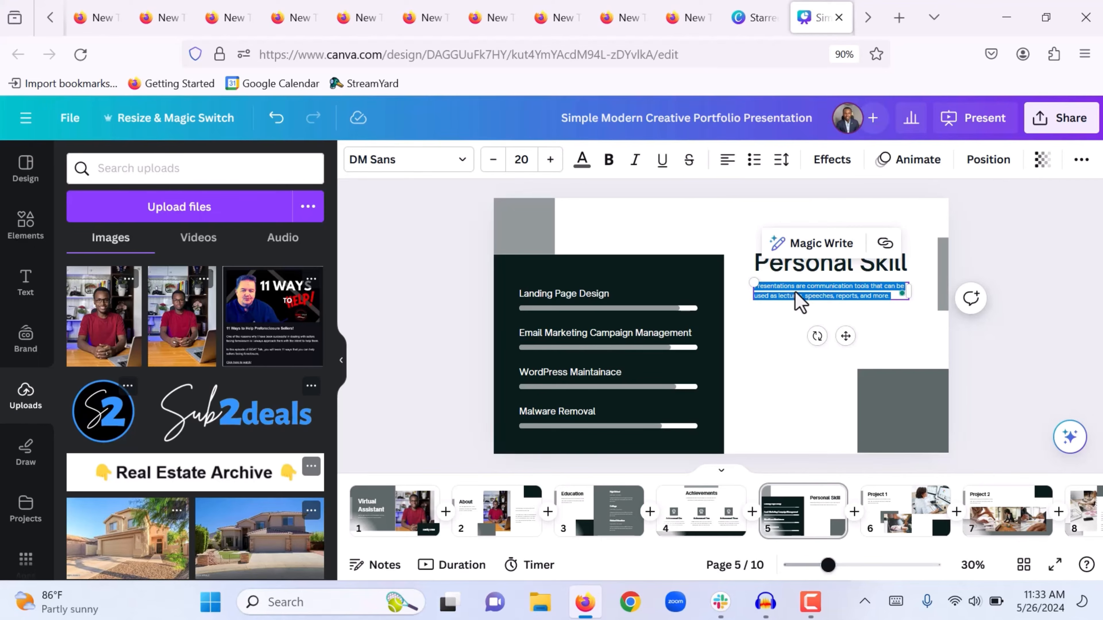
pyautogui.write('Heck out the skils I excel in.')
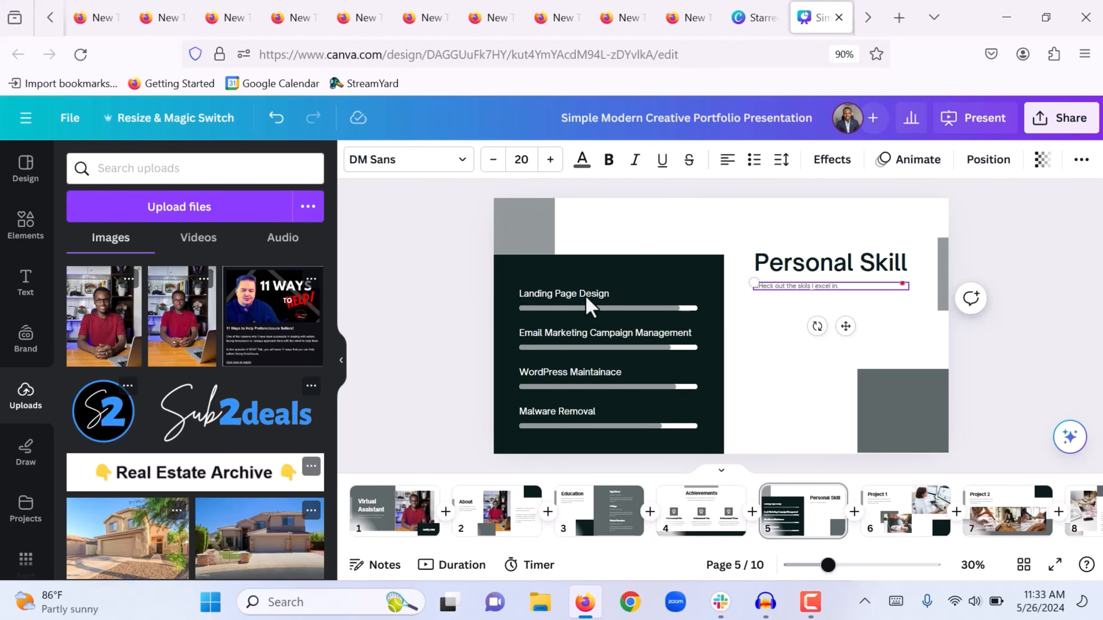
pyautogui.click(741, 335)
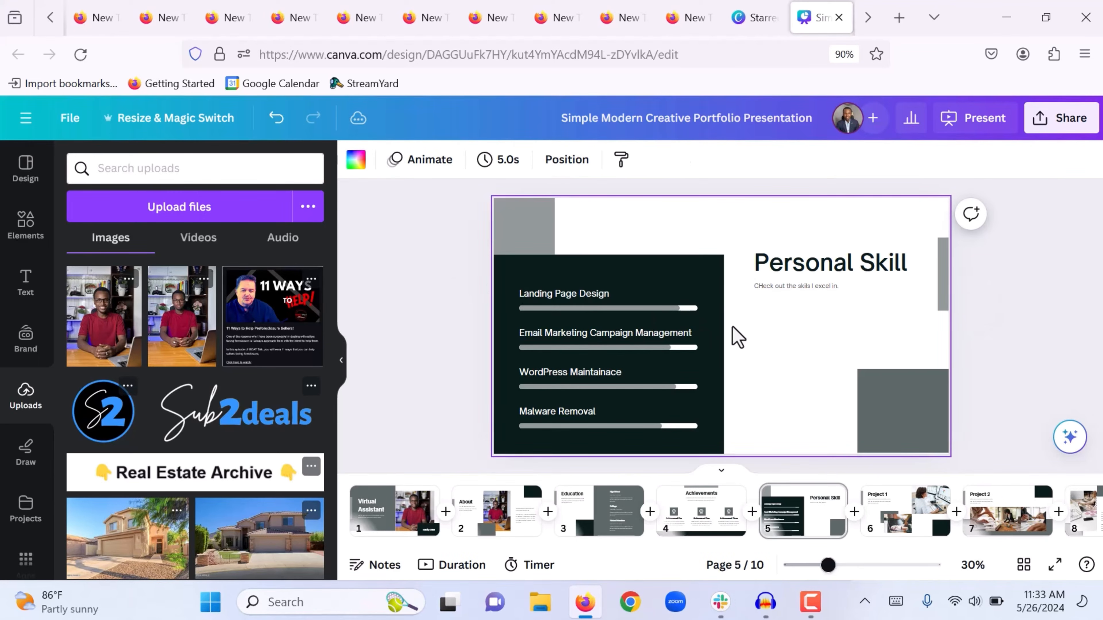
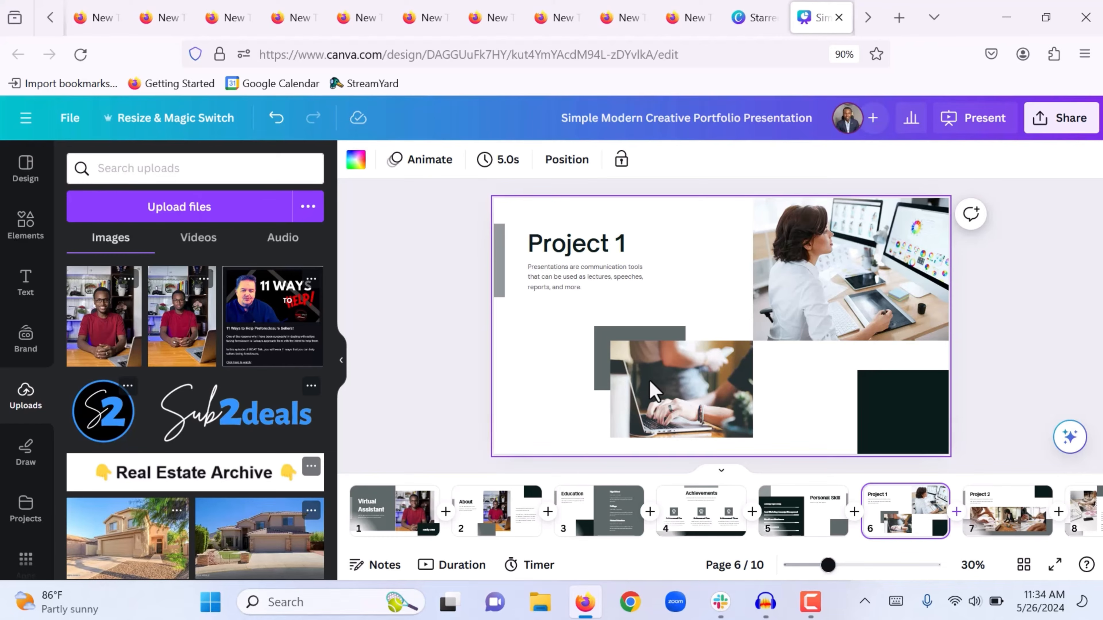
# Review the Project 1 title, description and grey bar, then go to page 7, Project 2
pyautogui.click(578, 249)
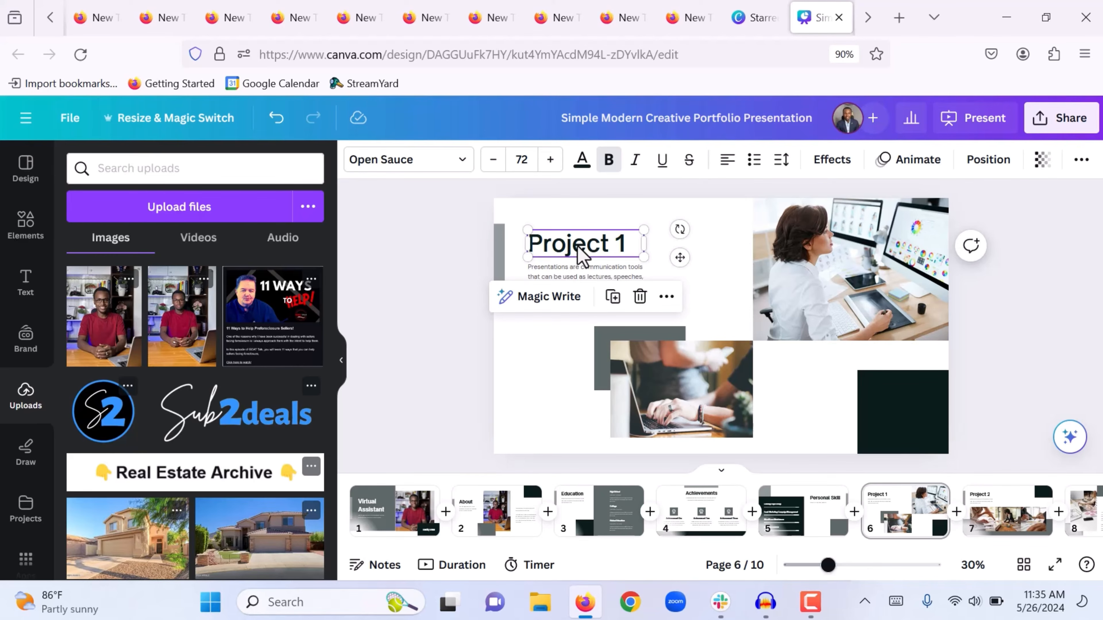
pyautogui.click(595, 271)
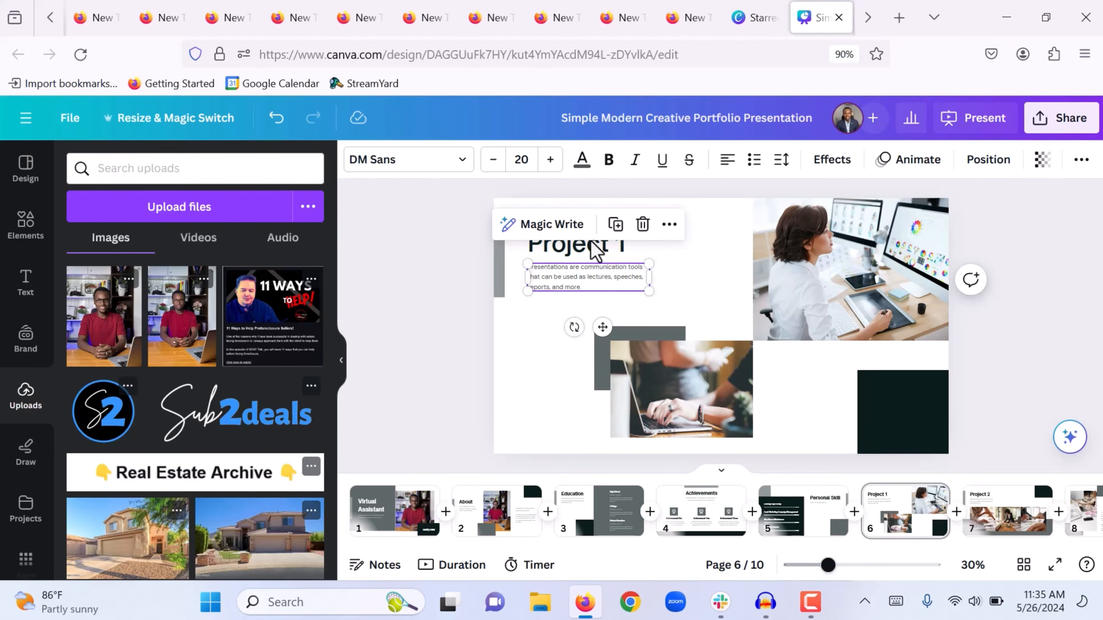
pyautogui.click(499, 296)
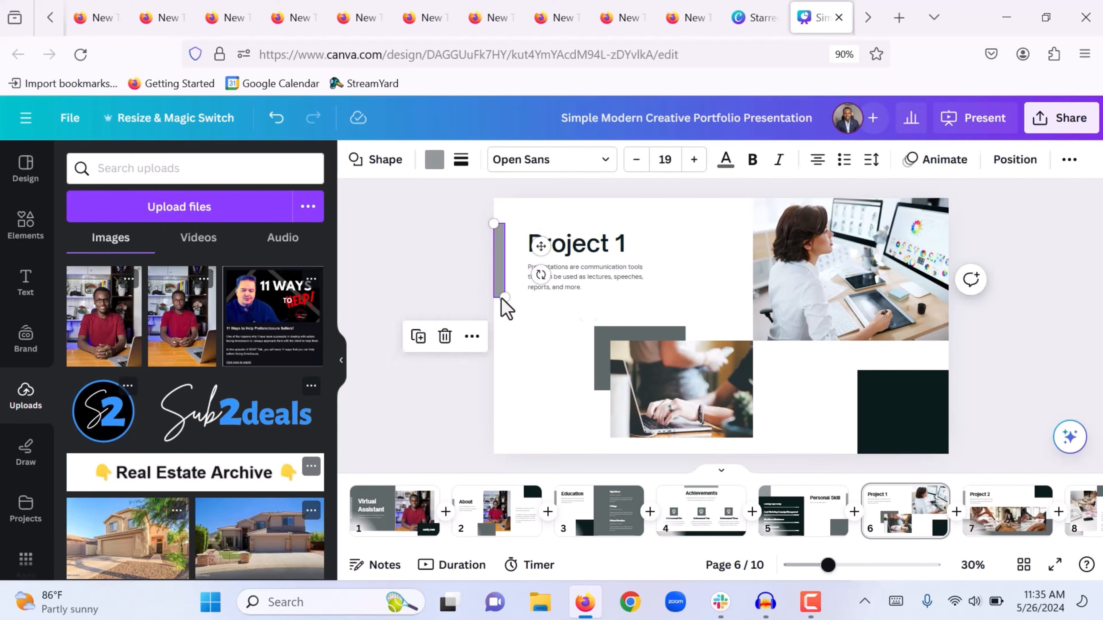
pyautogui.click(460, 285)
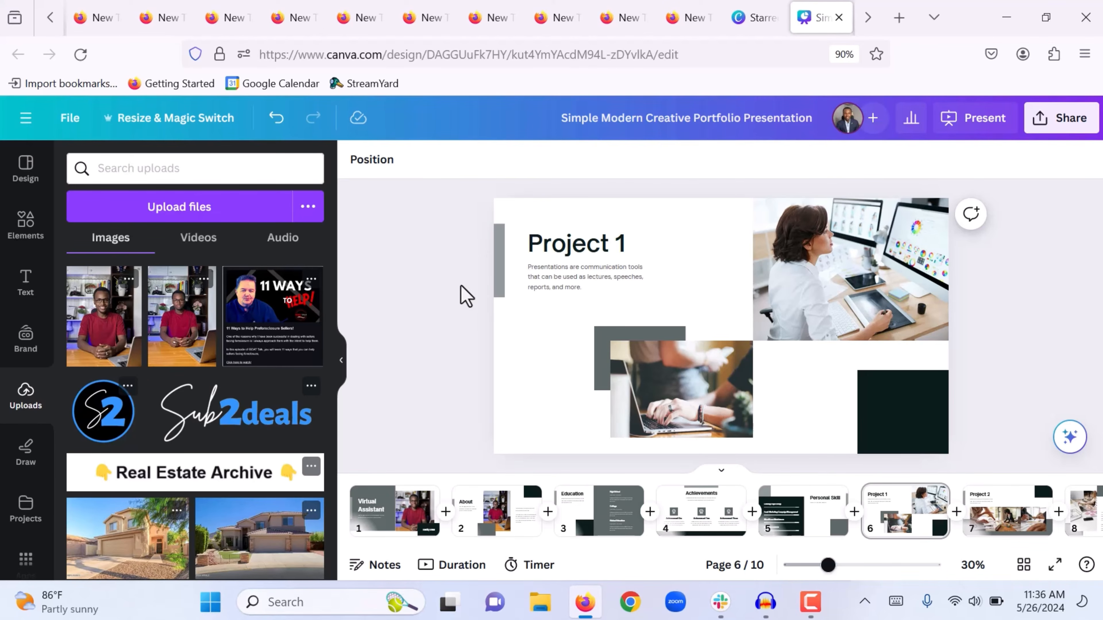
pyautogui.click(1007, 512)
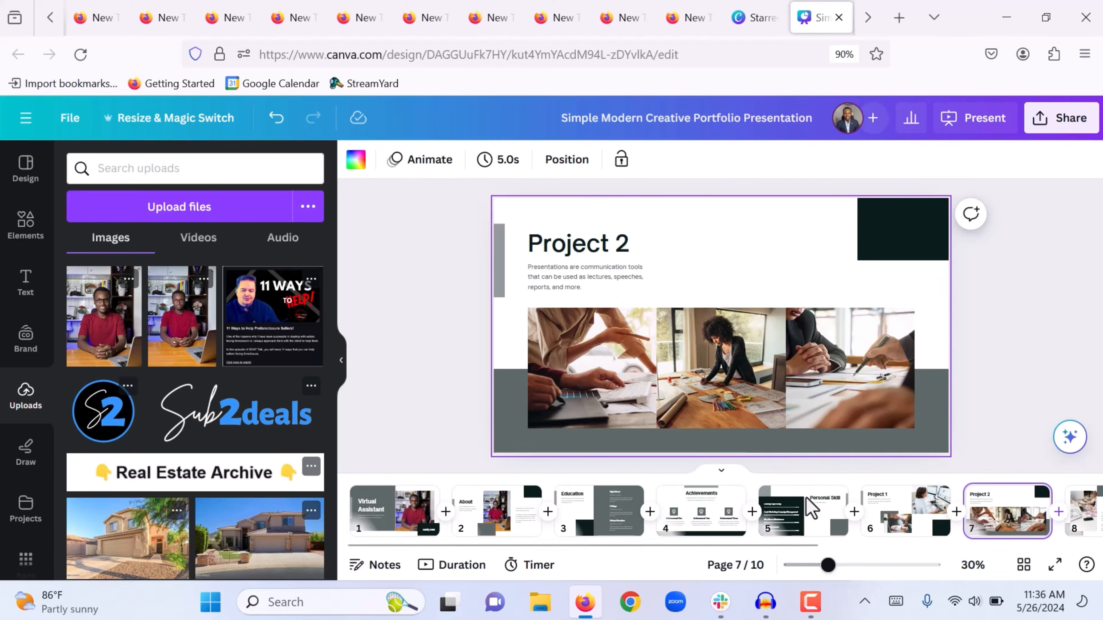
# Look over Project 3 (page 8) and Testimonials (page 9), ending on page 10, Get in Touch
pyautogui.hscroll(5, 811, 512)
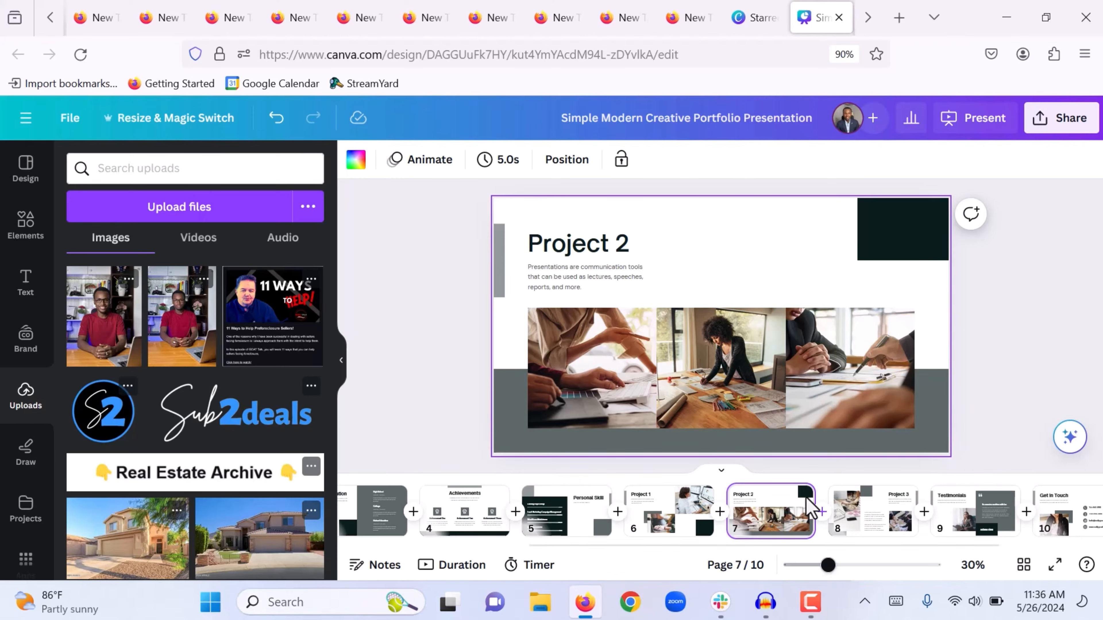
pyautogui.rightClick(771, 516)
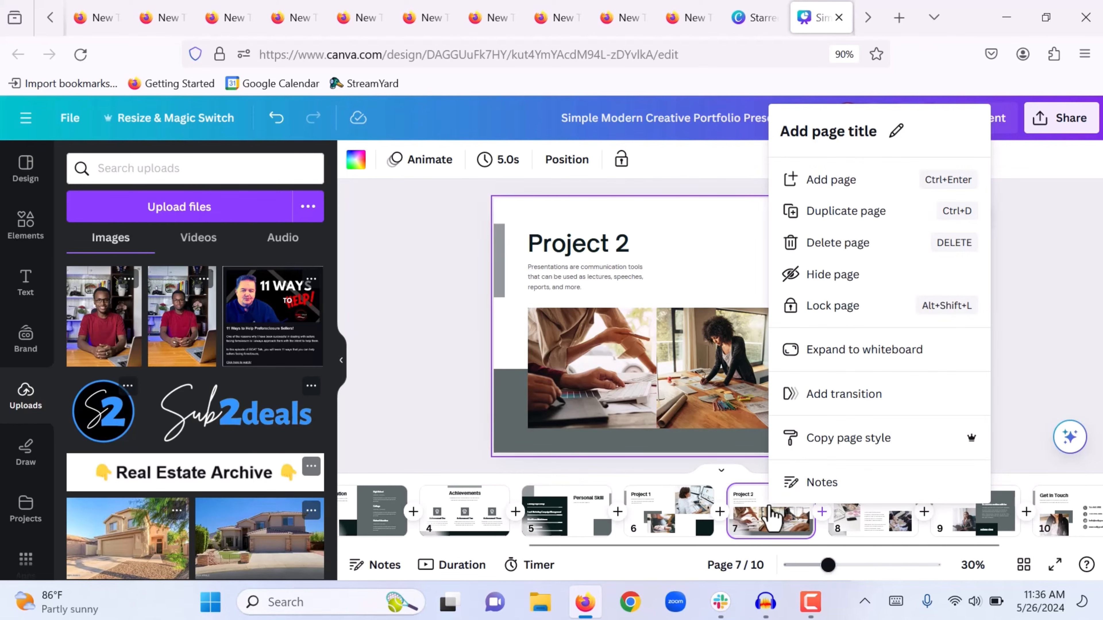
pyautogui.click(439, 309)
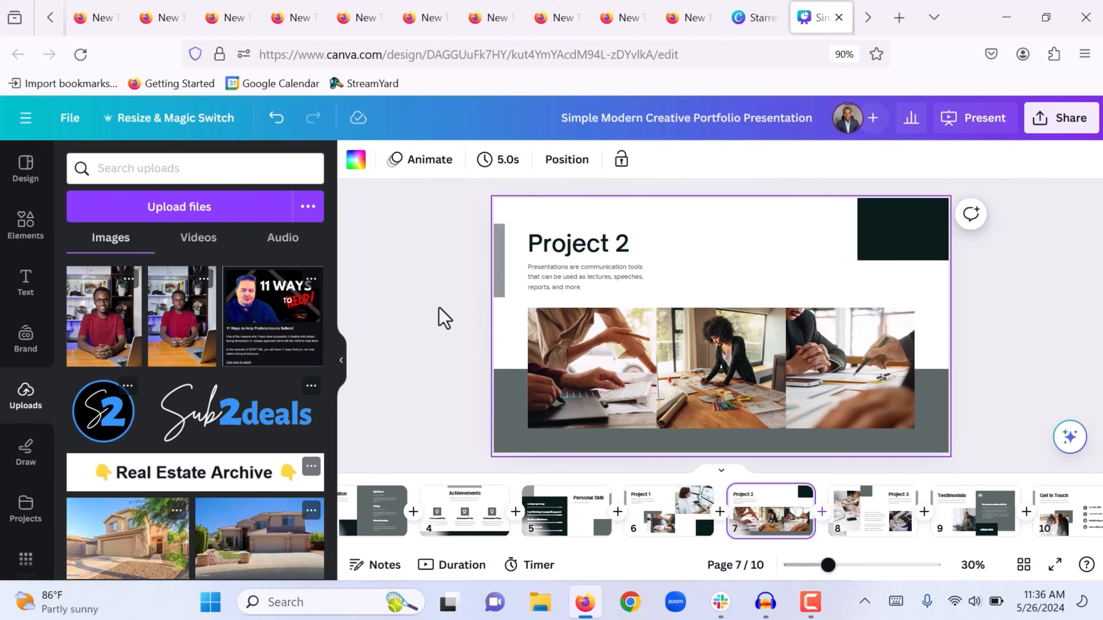
pyautogui.click(879, 515)
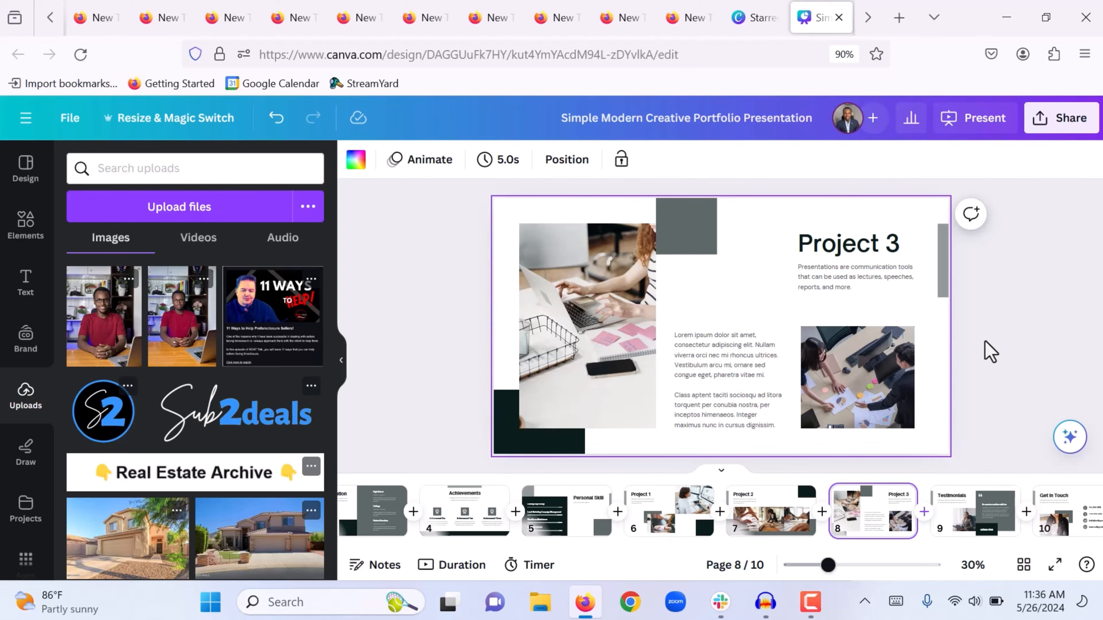
pyautogui.click(987, 350)
pyautogui.click(960, 509)
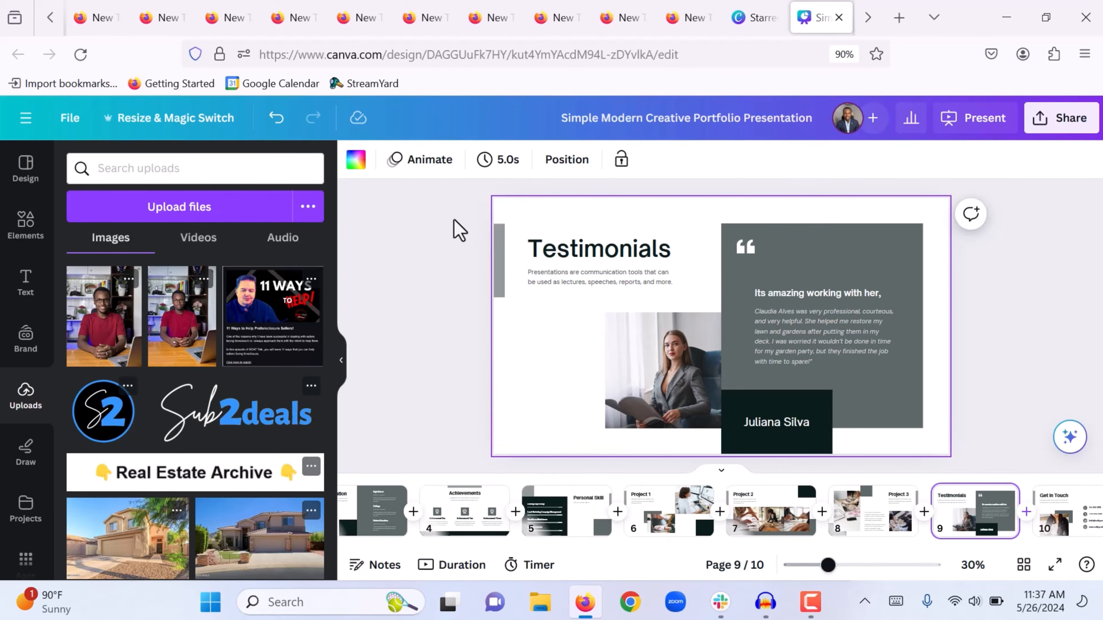
pyautogui.click(1057, 514)
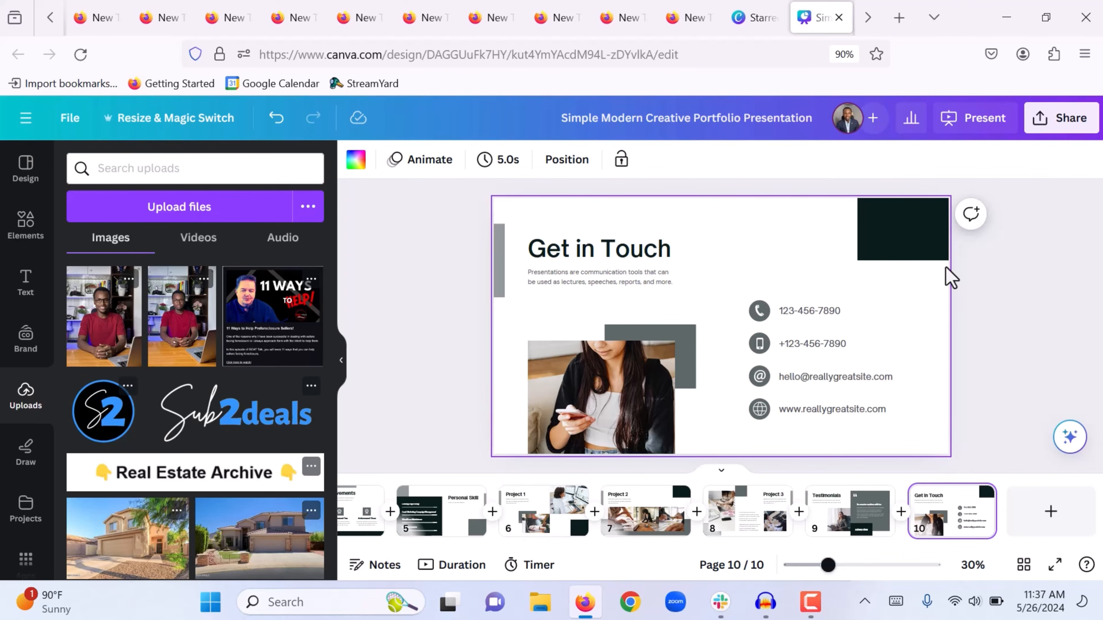
pyautogui.click(590, 391)
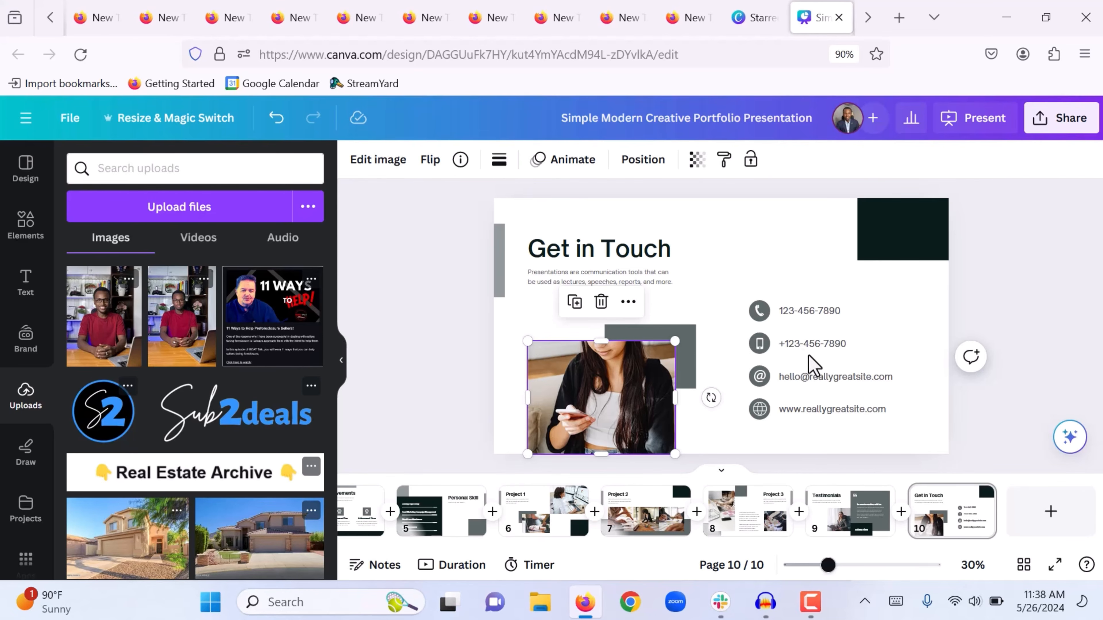
pyautogui.moveTo(763, 275); pyautogui.dragTo(828, 370)
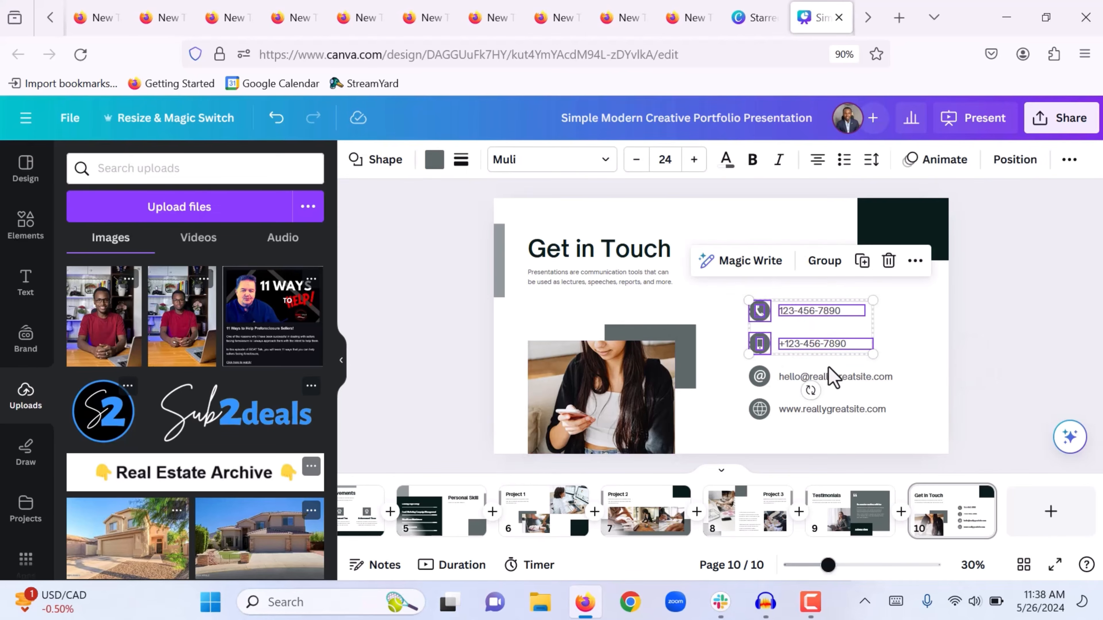
pyautogui.click(857, 395)
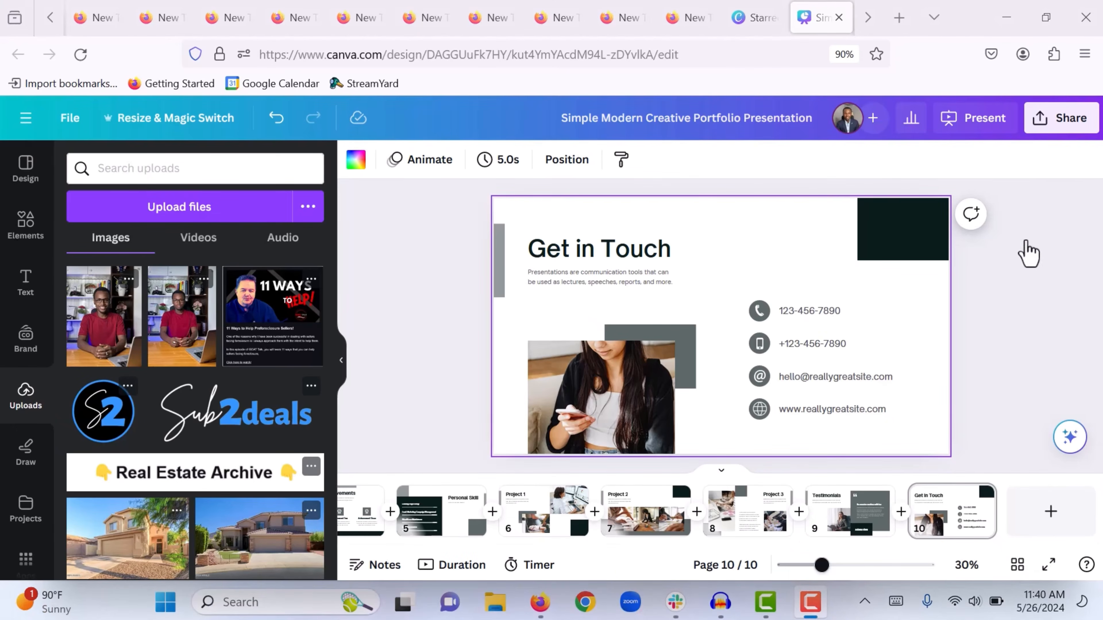
# Create a public view link for the portfolio presentation and copy it to the clipboard
pyautogui.click(1061, 130)
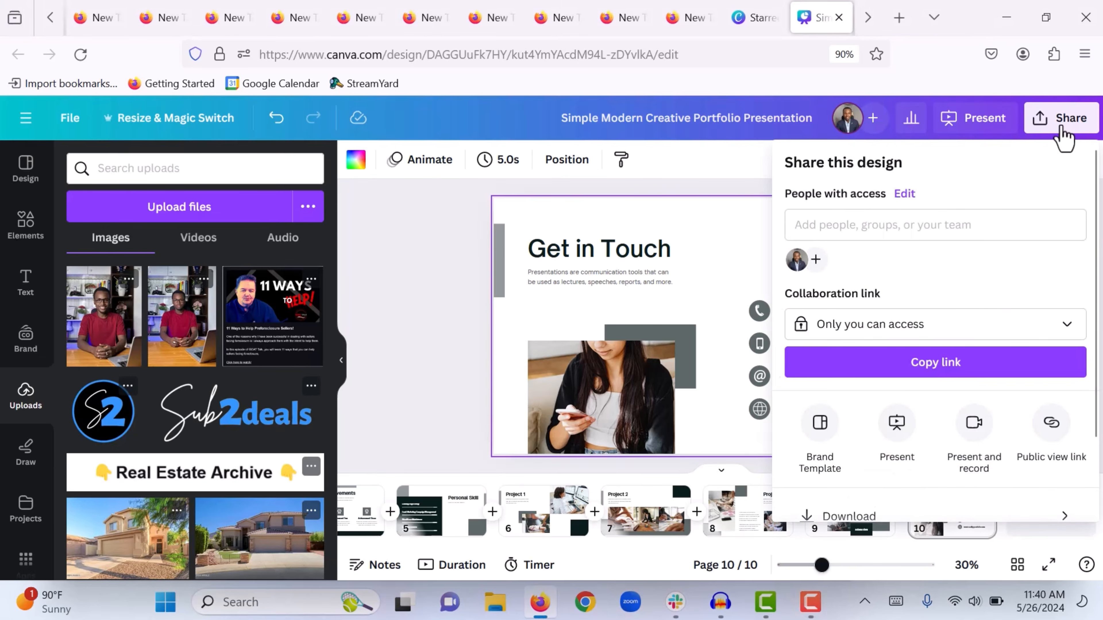
pyautogui.scroll(-2, 967, 364)
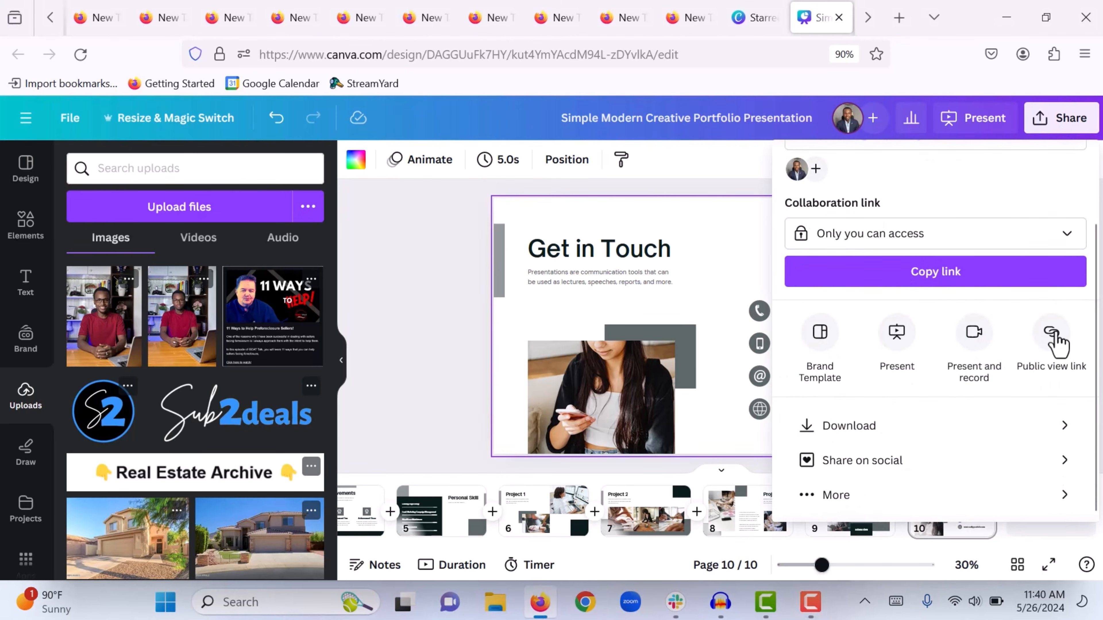
pyautogui.click(1054, 339)
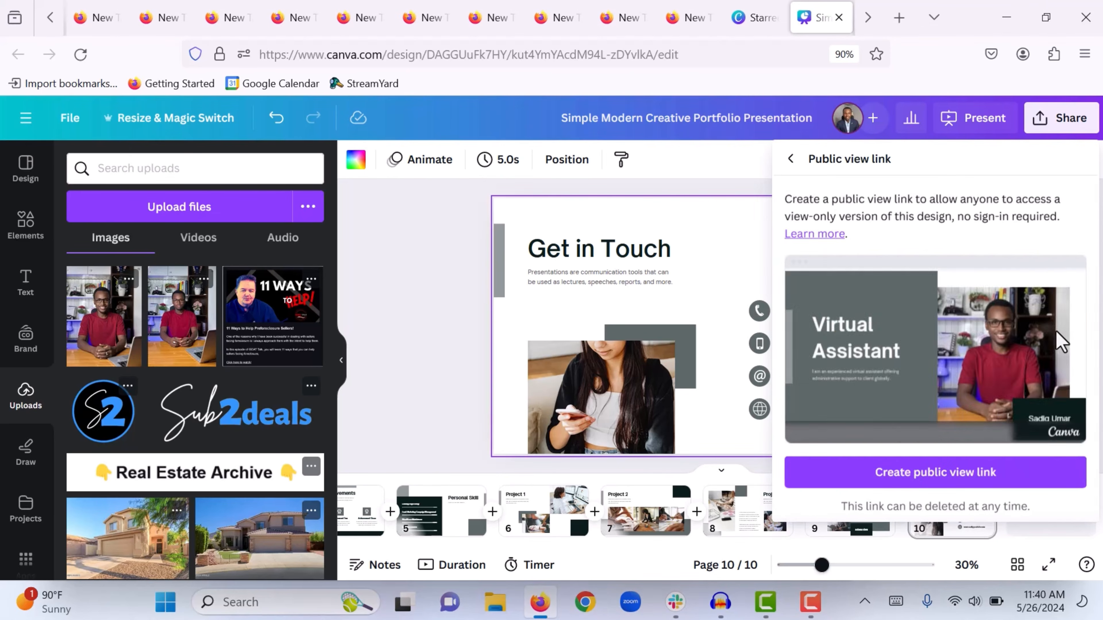
pyautogui.click(912, 473)
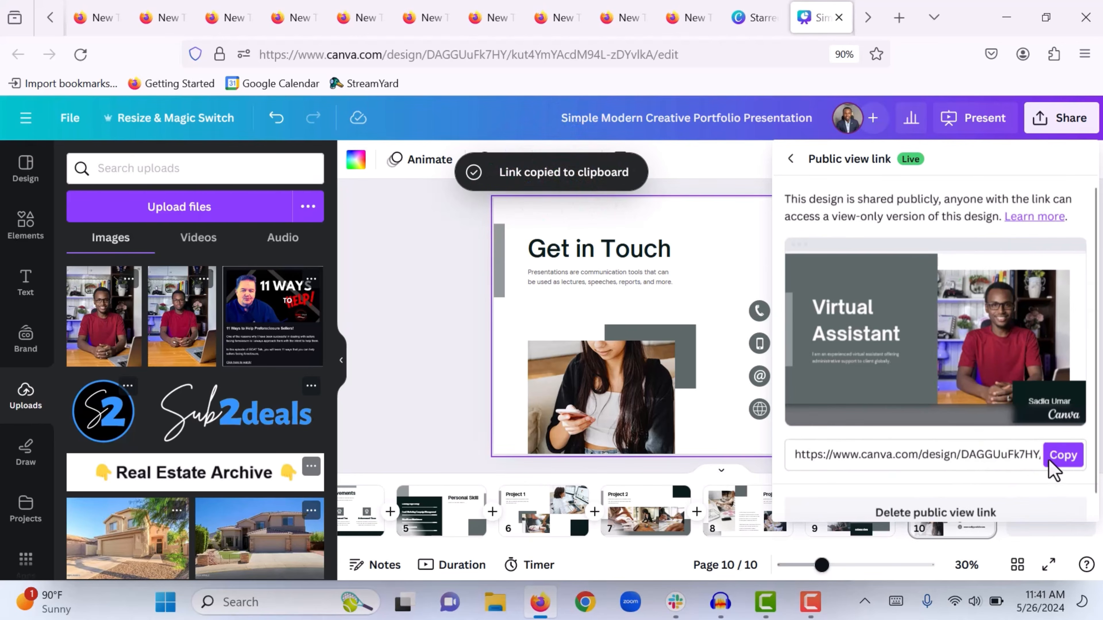
pyautogui.click(1058, 461)
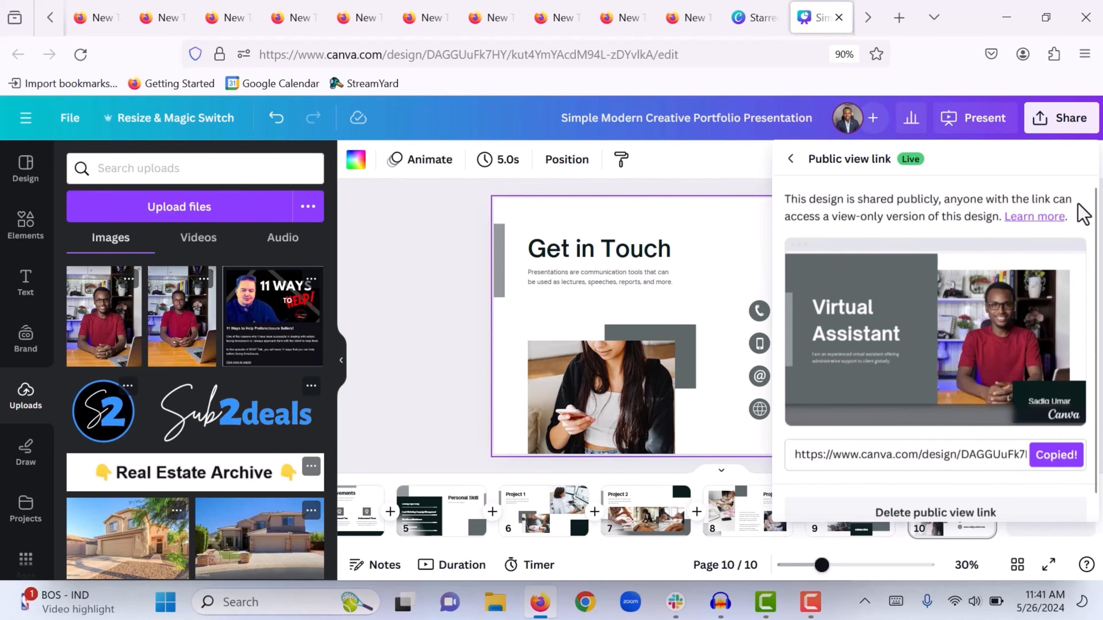
pyautogui.click(1084, 53)
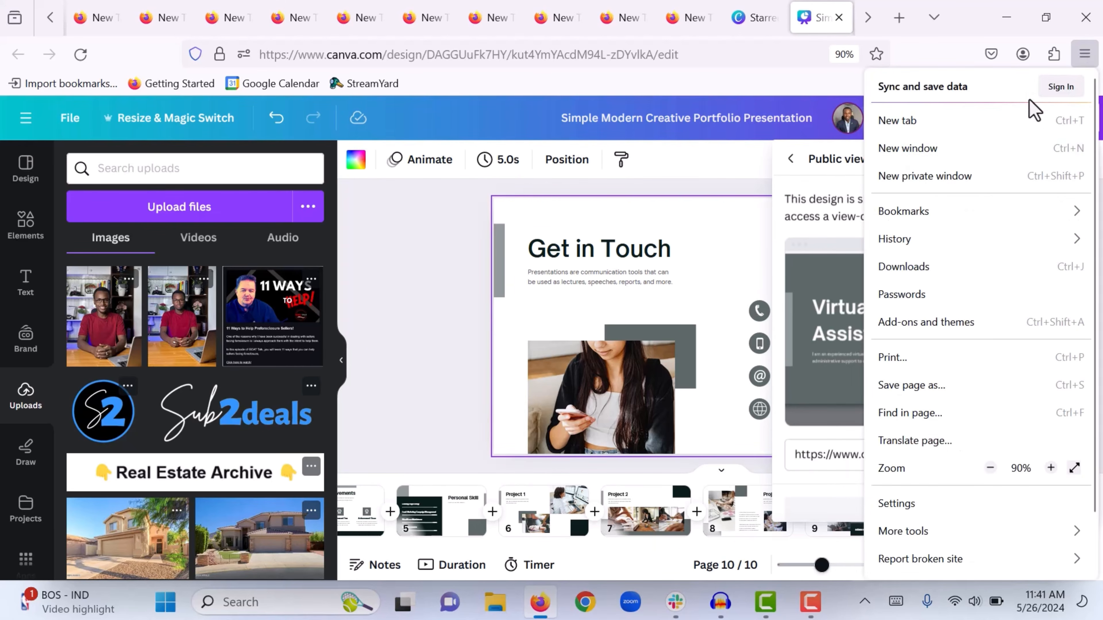
# Load the copied public view link in a new private window and accept cookies
pyautogui.click(917, 183)
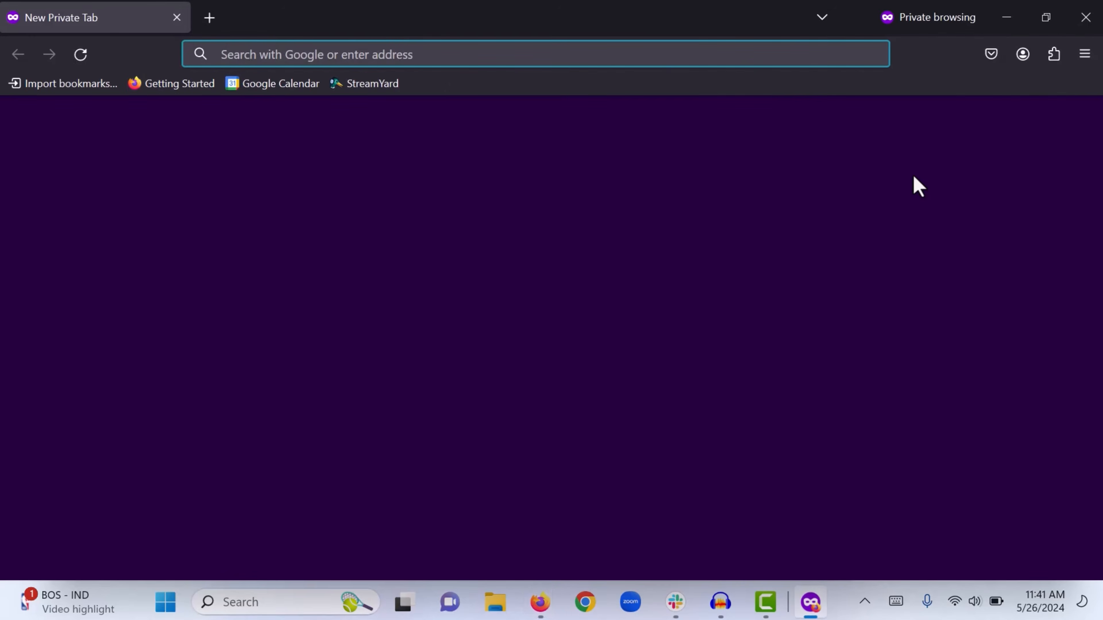
pyautogui.hotkey('ctrl', 'v')
pyautogui.press('Return')
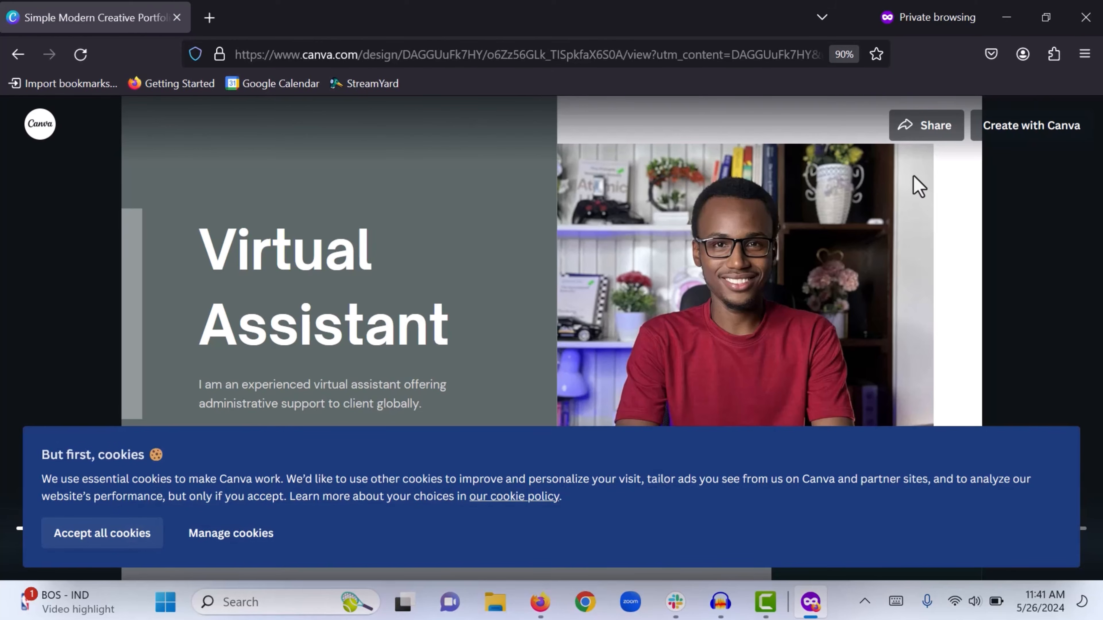
pyautogui.click(100, 535)
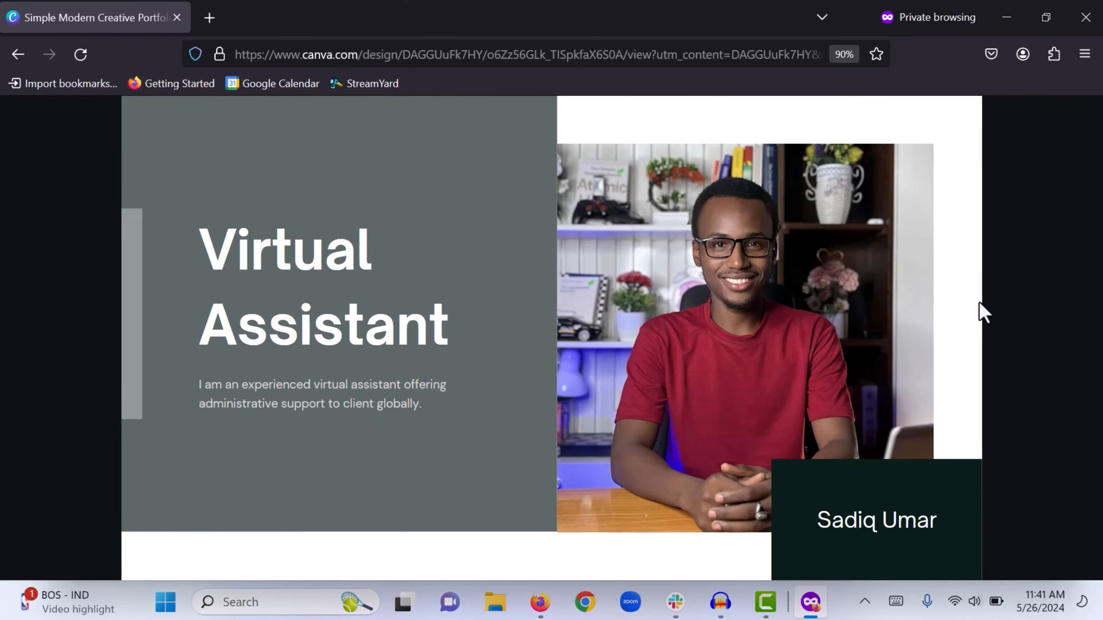
# Advance from About through Get in Touch to the 'Thanks for viewing!' end screen
pyautogui.click(1017, 262)
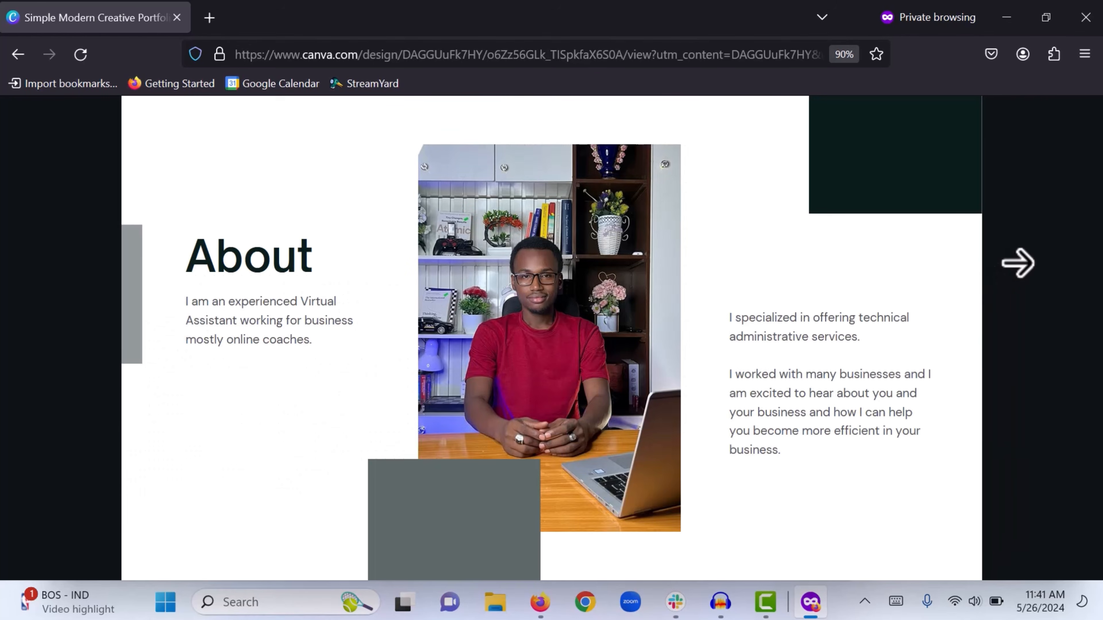
pyautogui.click(1017, 262)
pyautogui.click(1017, 263)
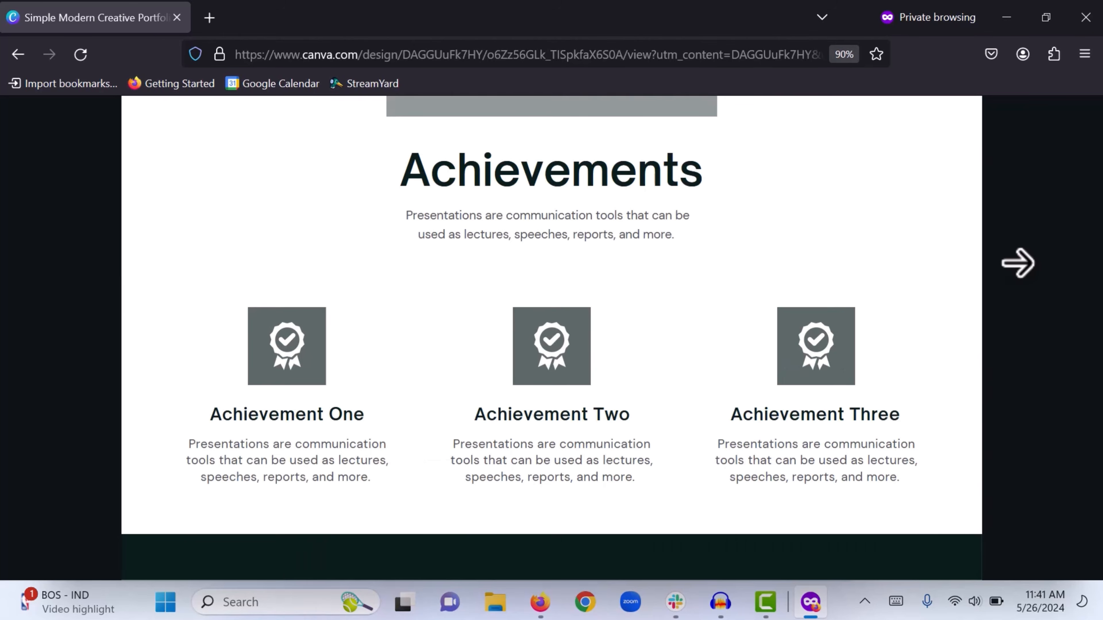
pyautogui.click(1017, 262)
pyautogui.click(1017, 262)
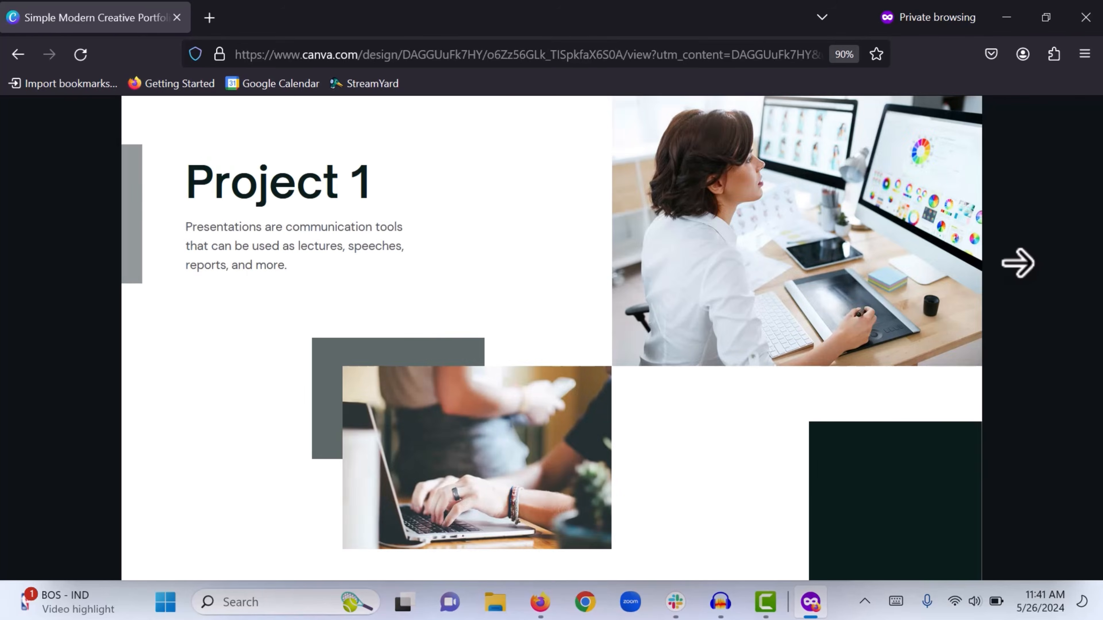
pyautogui.click(1017, 262)
pyautogui.click(1017, 263)
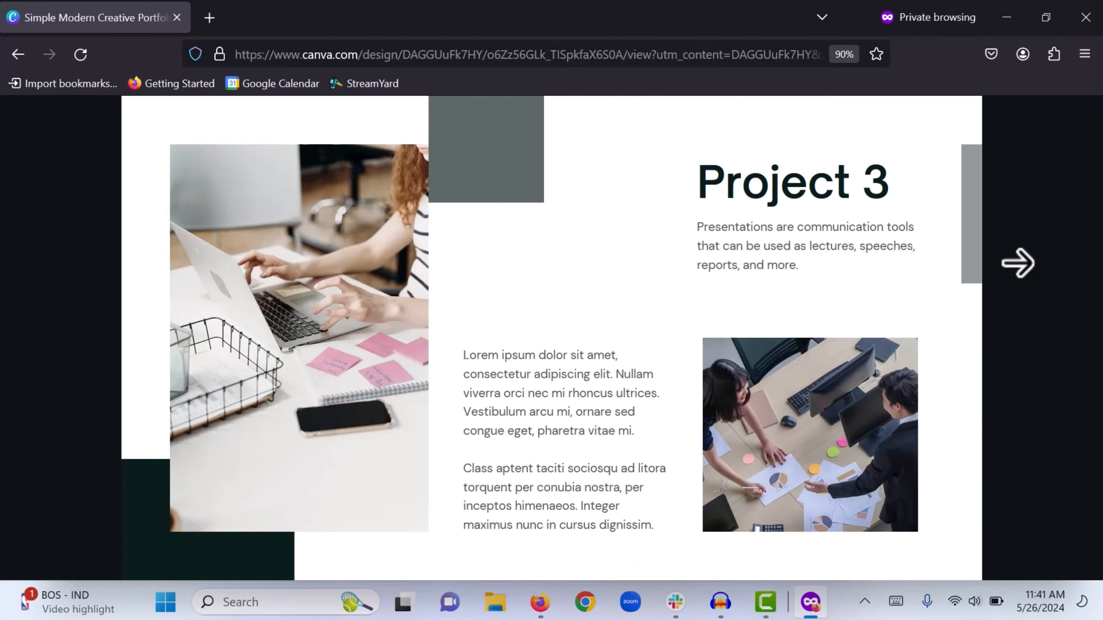
pyautogui.click(1017, 263)
pyautogui.click(1017, 263)
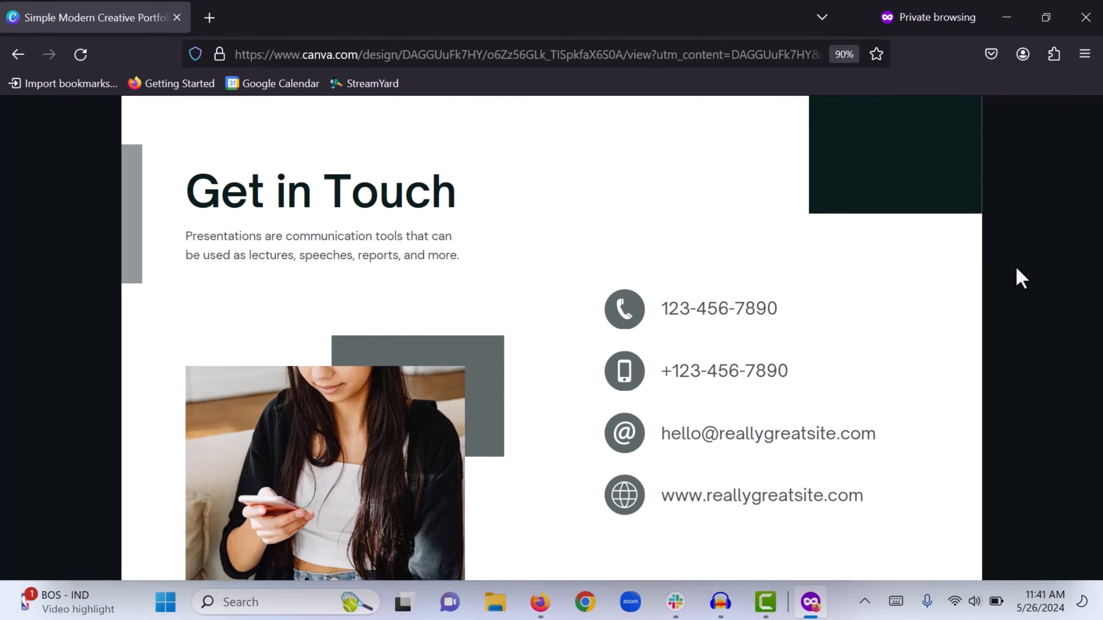
pyautogui.click(1004, 278)
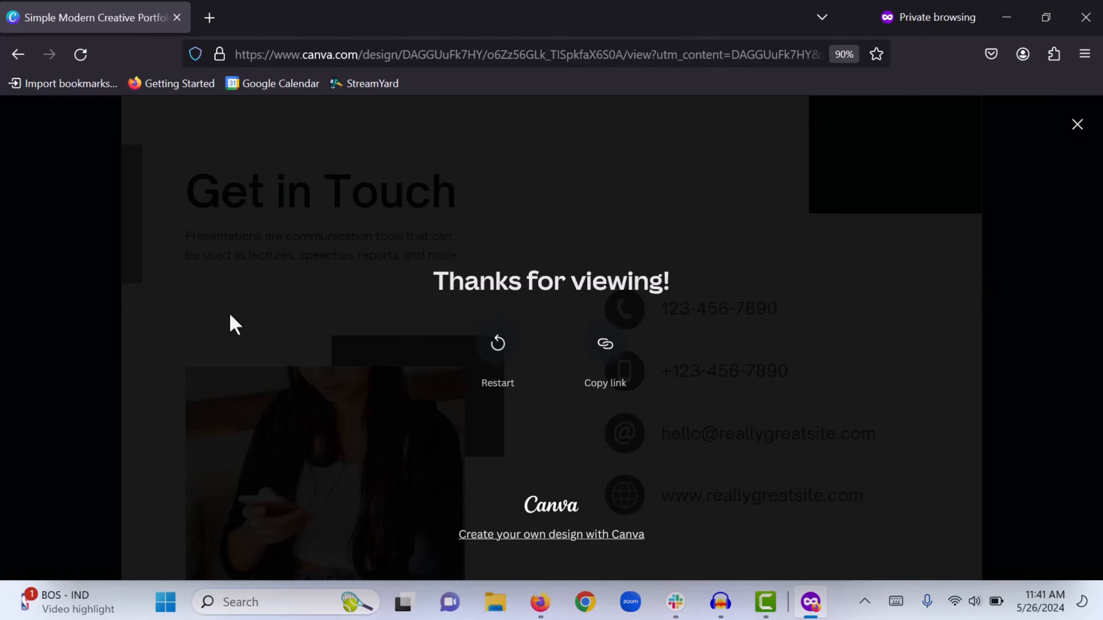